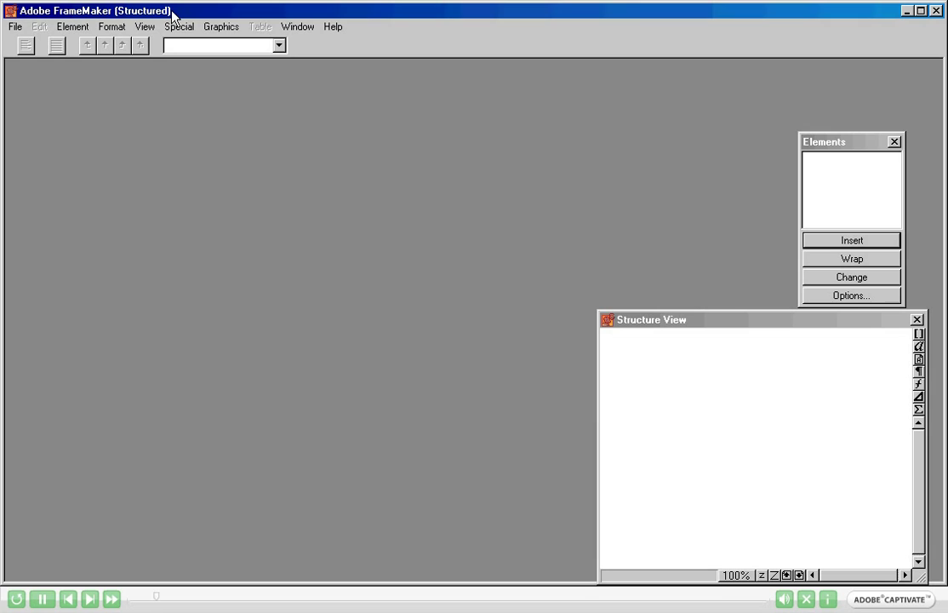
In General Preferences, keep Structured FrameMaker as the product interface and apply the settings.
click(16, 26)
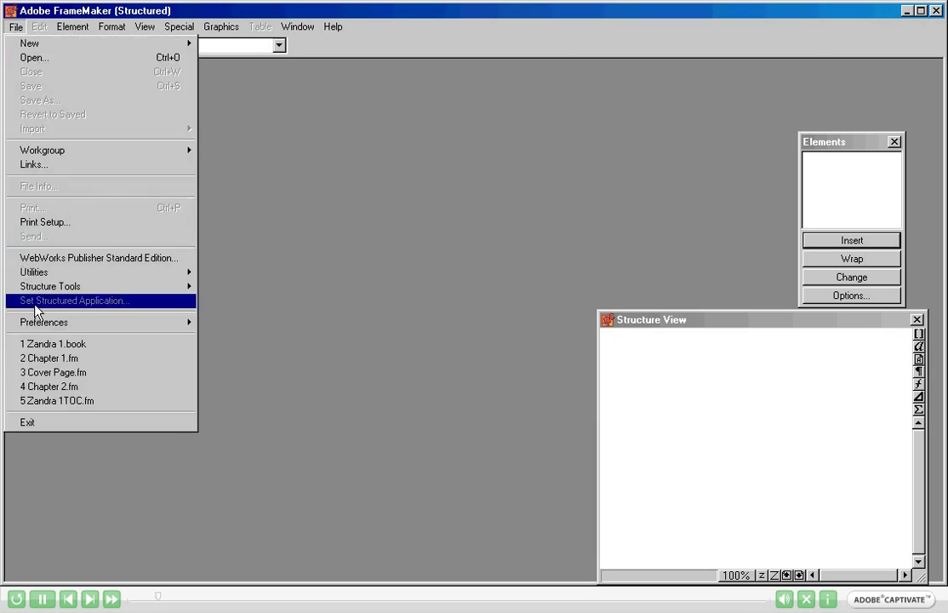
mouse_move(58, 326)
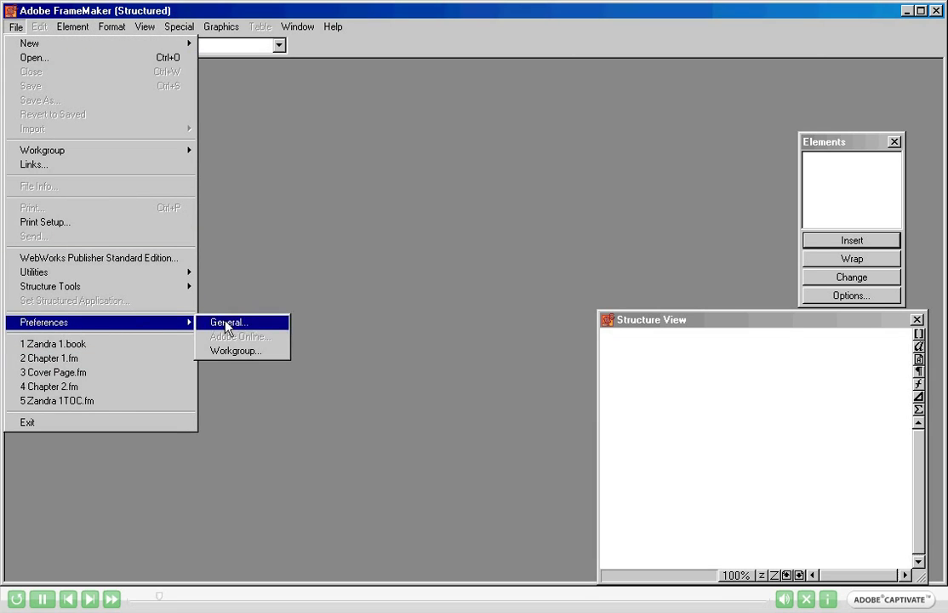
click(227, 323)
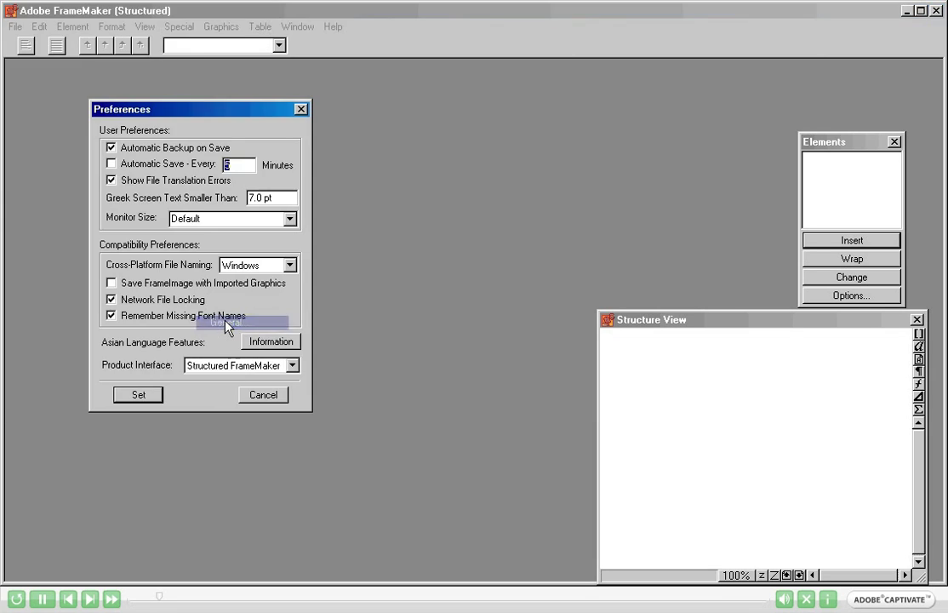
click(206, 366)
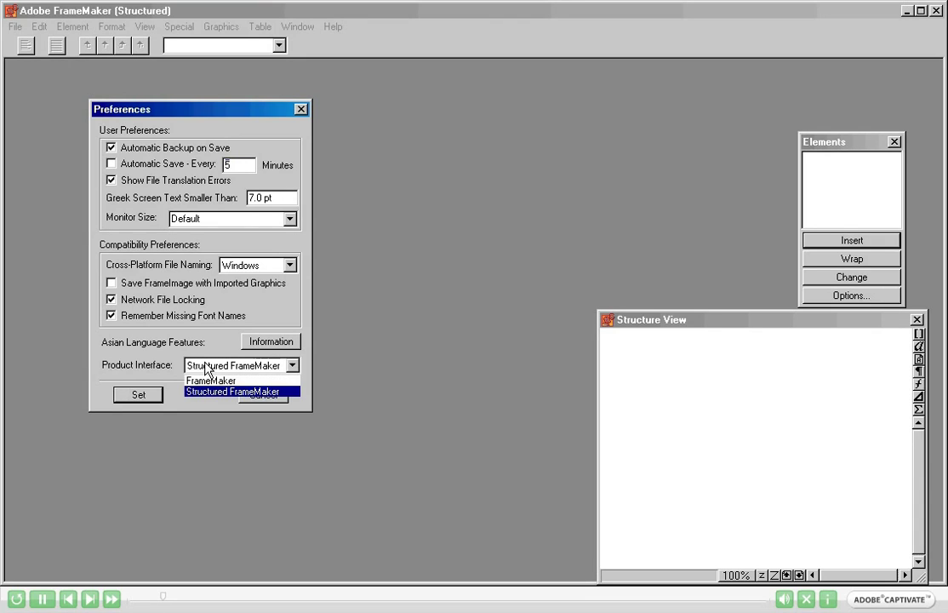
click(165, 382)
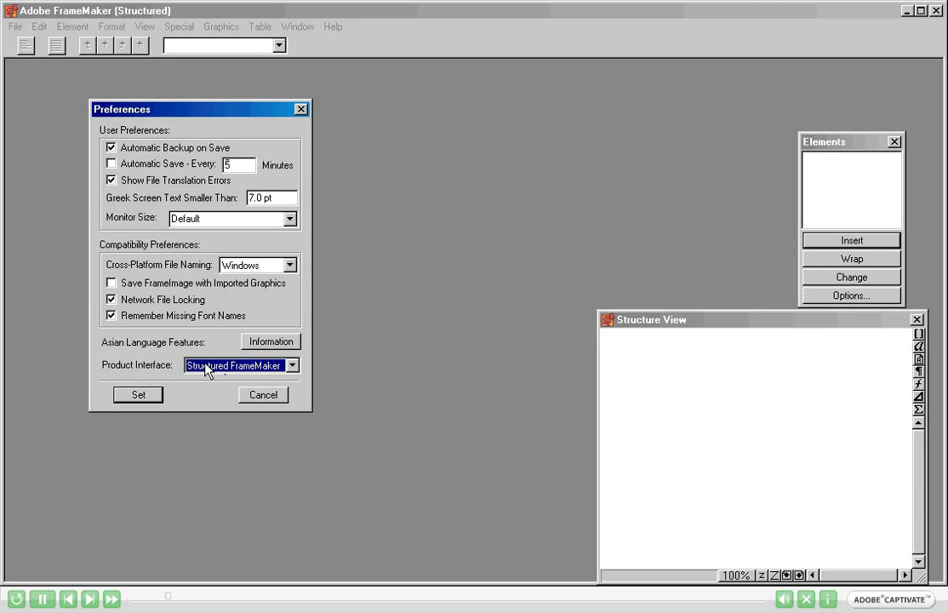
click(206, 370)
click(195, 393)
click(137, 395)
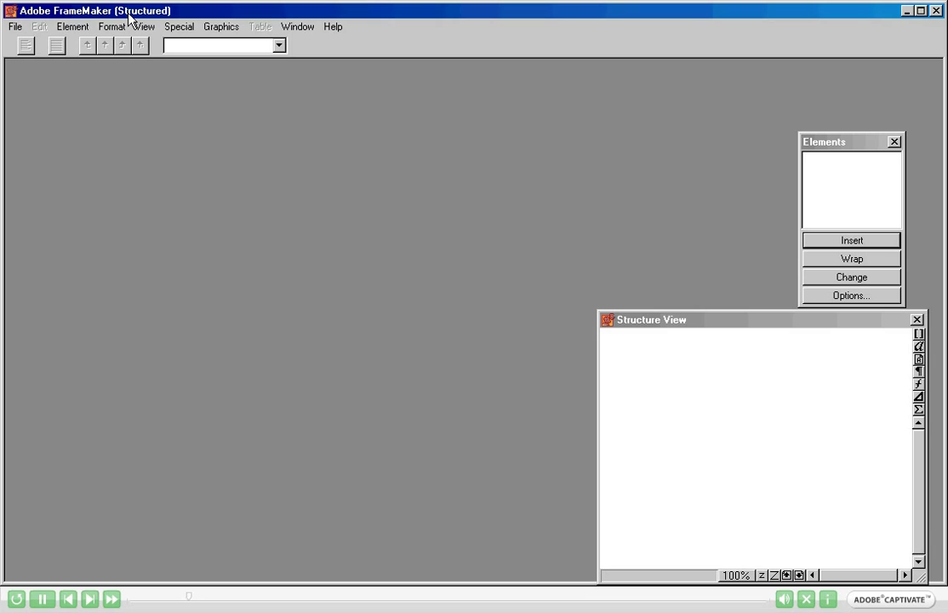
Create a new document from the OutlineHarvard template in the Structured folder.
click(15, 26)
mouse_move(29, 44)
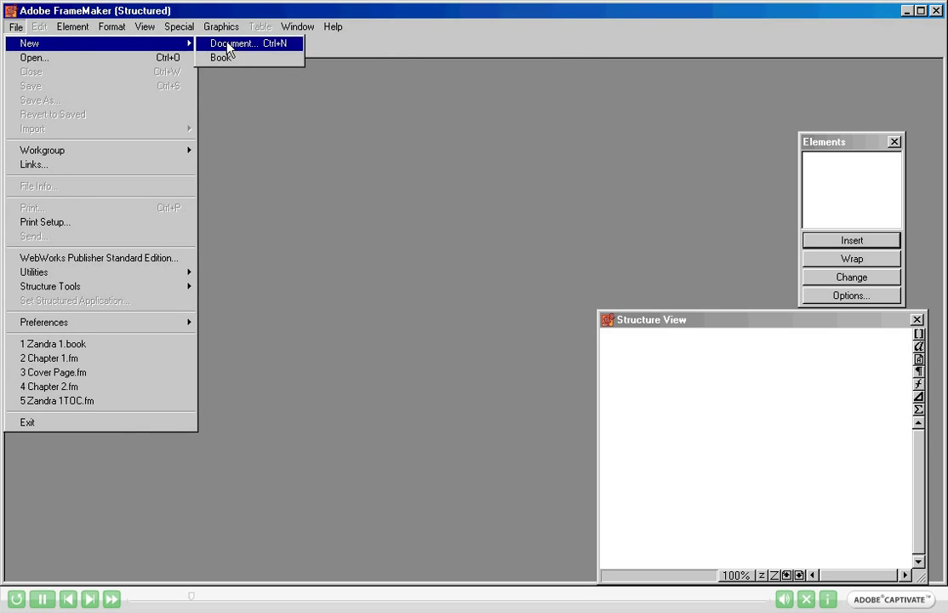
click(228, 44)
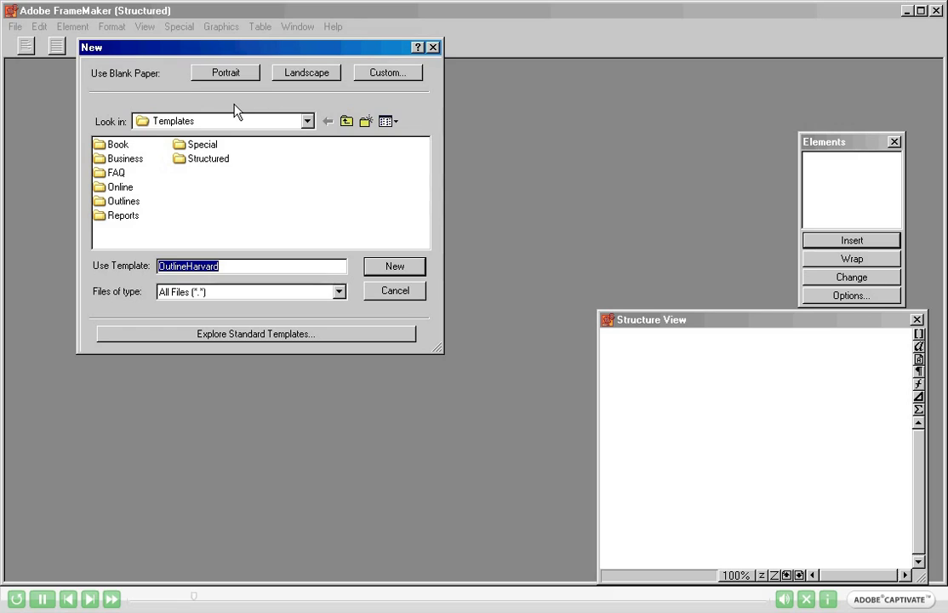
double_click(206, 160)
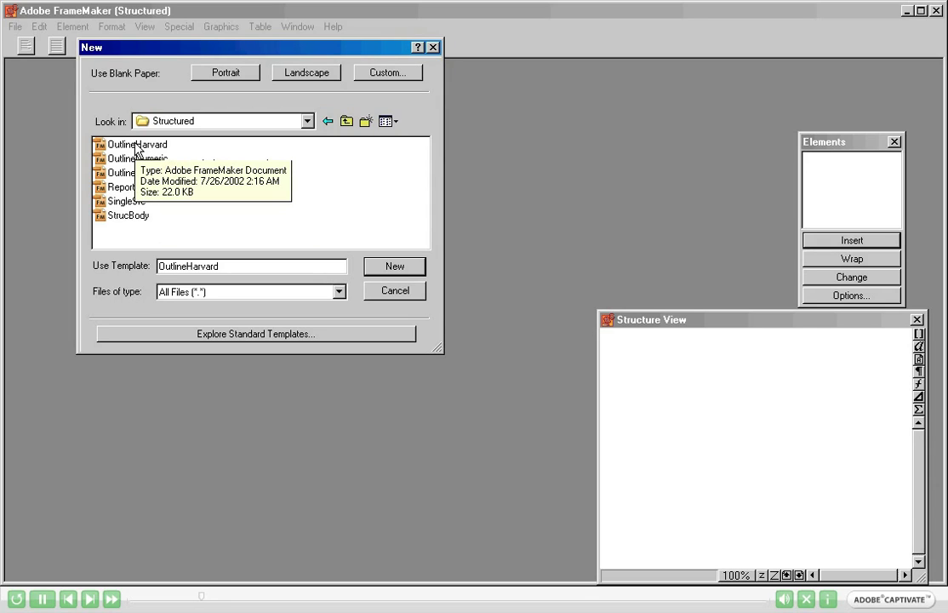
double_click(136, 146)
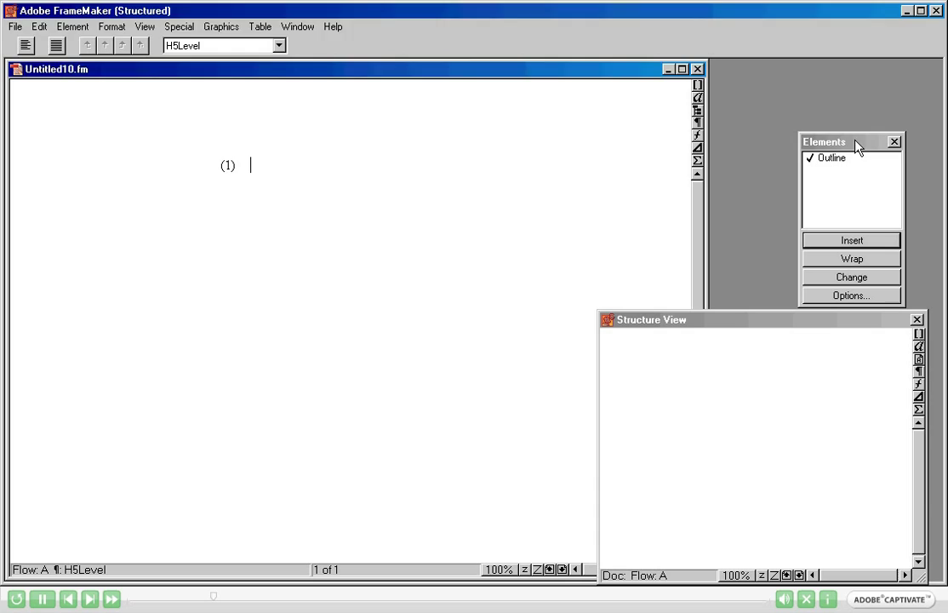
Insert the Outline root element with its Type attribute set to Harvard.
click(856, 142)
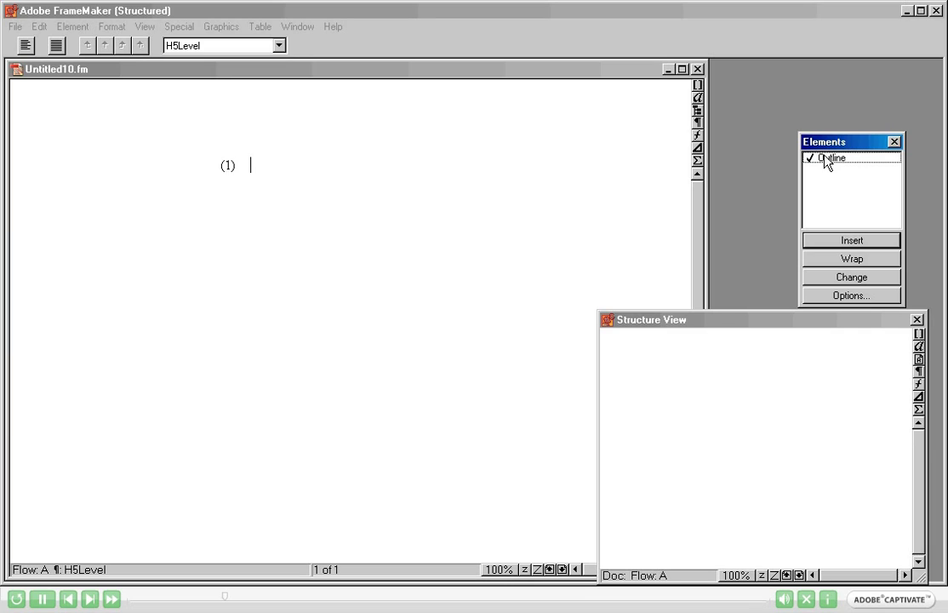
click(825, 162)
click(822, 244)
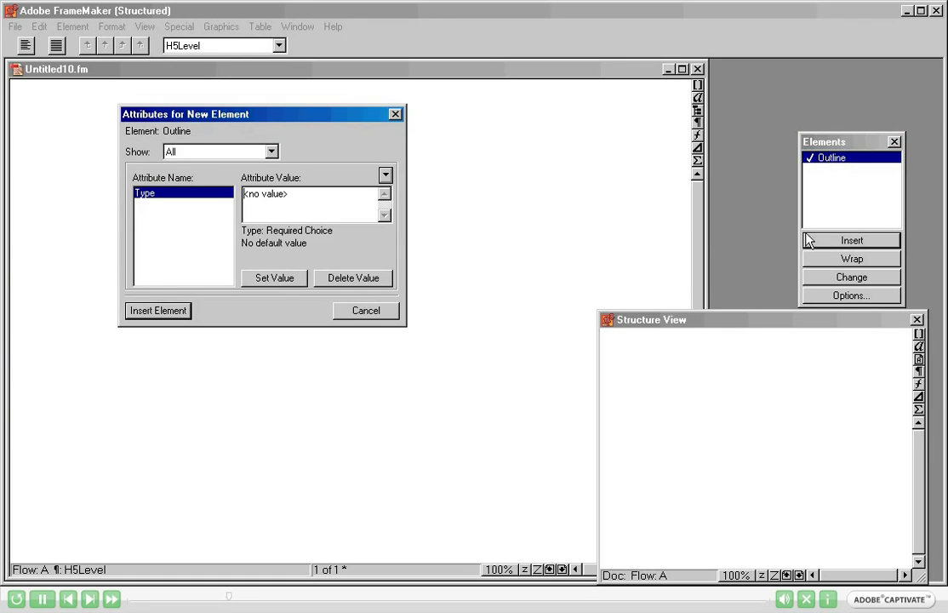
click(385, 176)
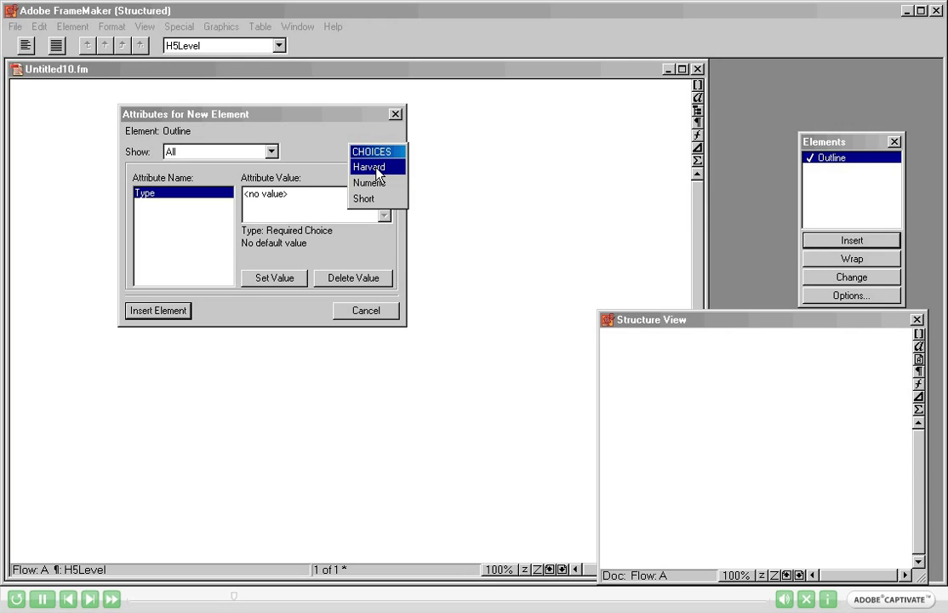
click(375, 168)
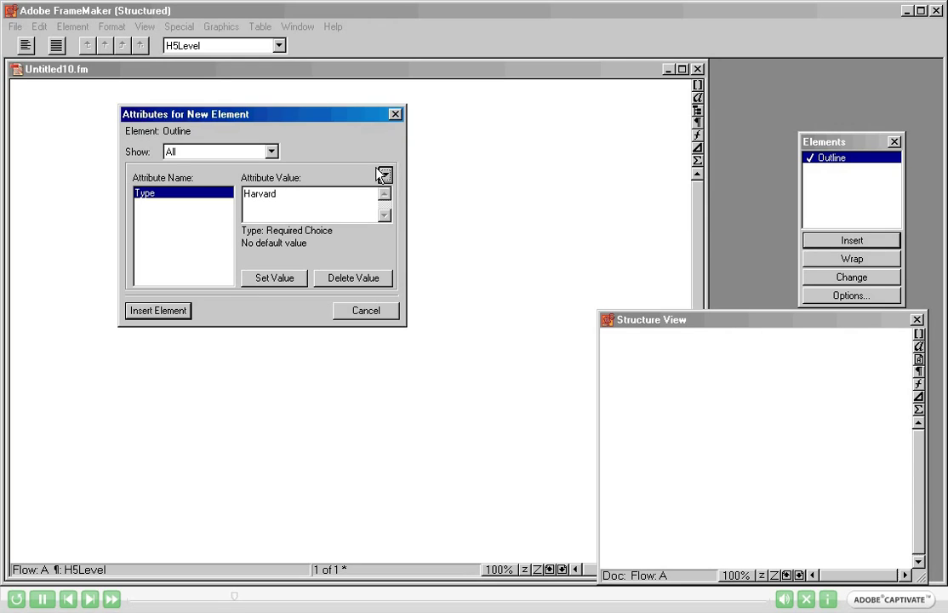
click(162, 311)
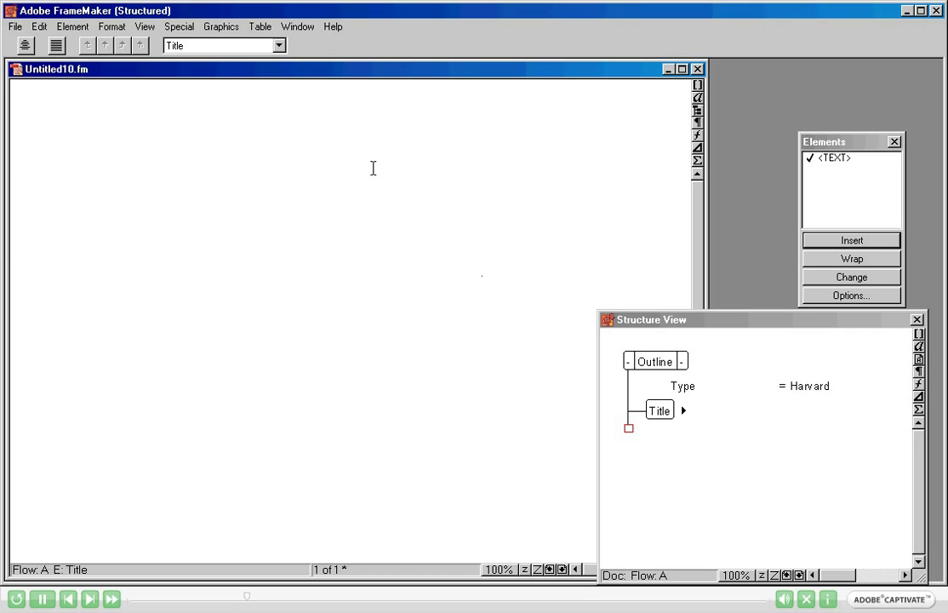
Type 'SFM Demo' as the document title.
text(SFM D)
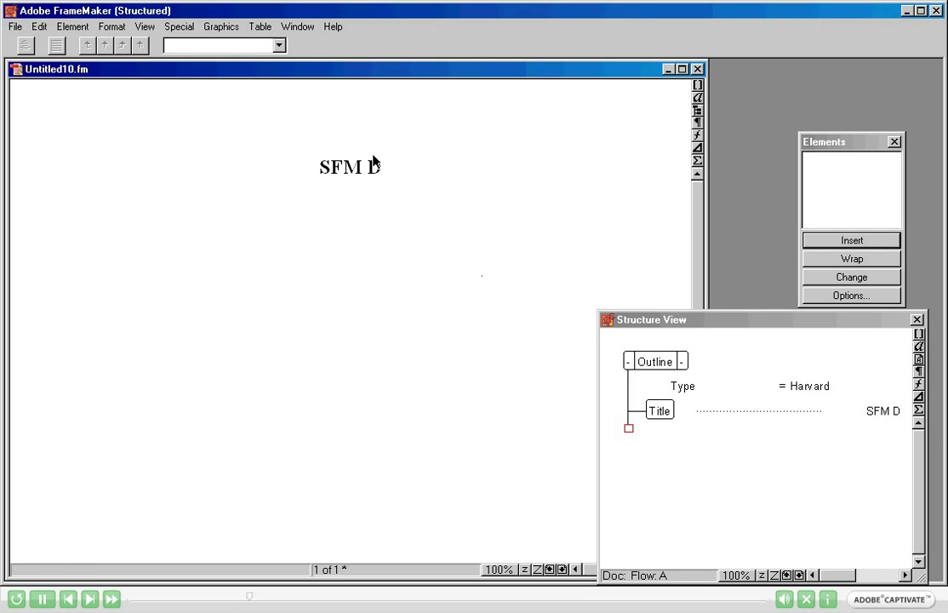
click(400, 166)
text(emo)
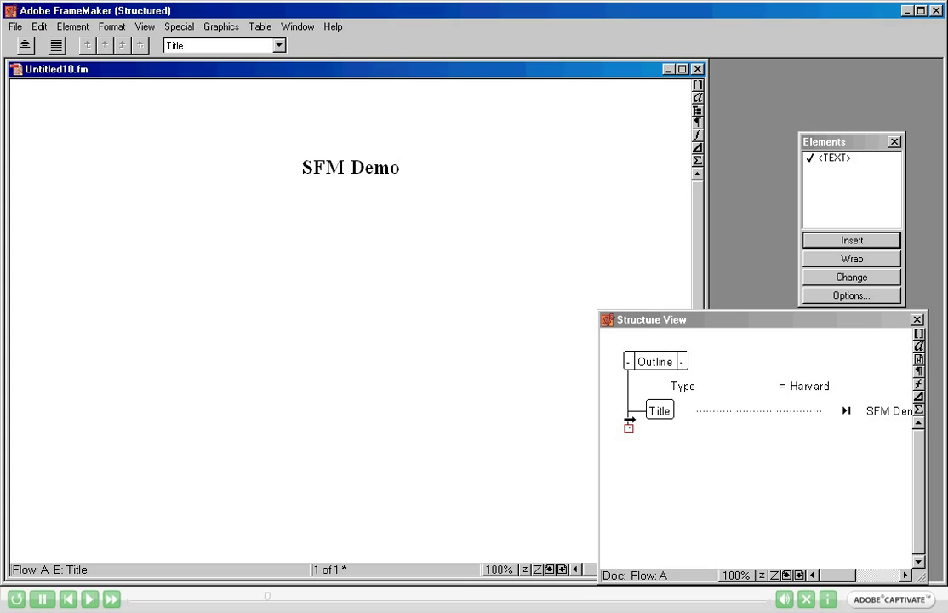
Insert an Author element below the Title and enter the author's name.
click(629, 419)
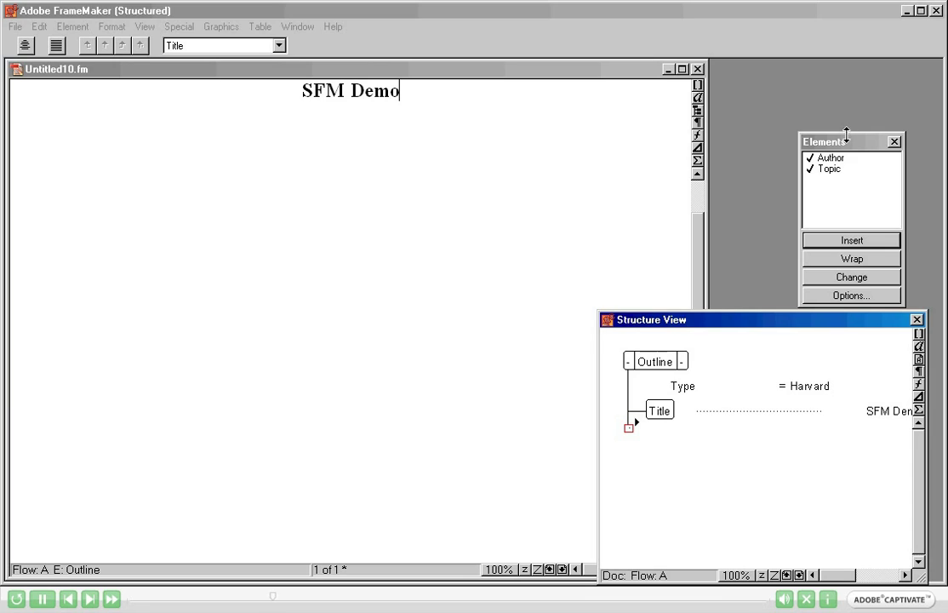
click(825, 160)
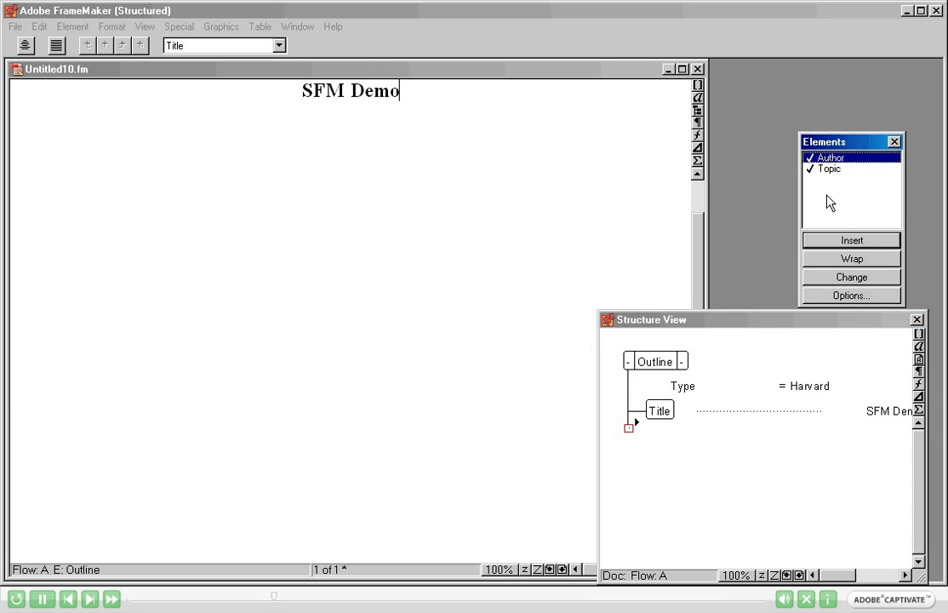
click(825, 244)
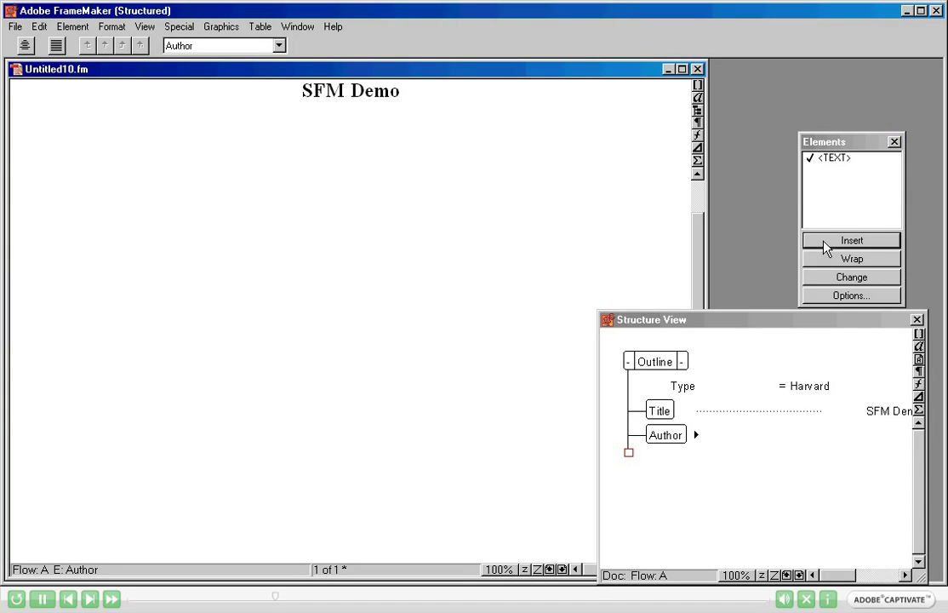
text(Mak Pand)
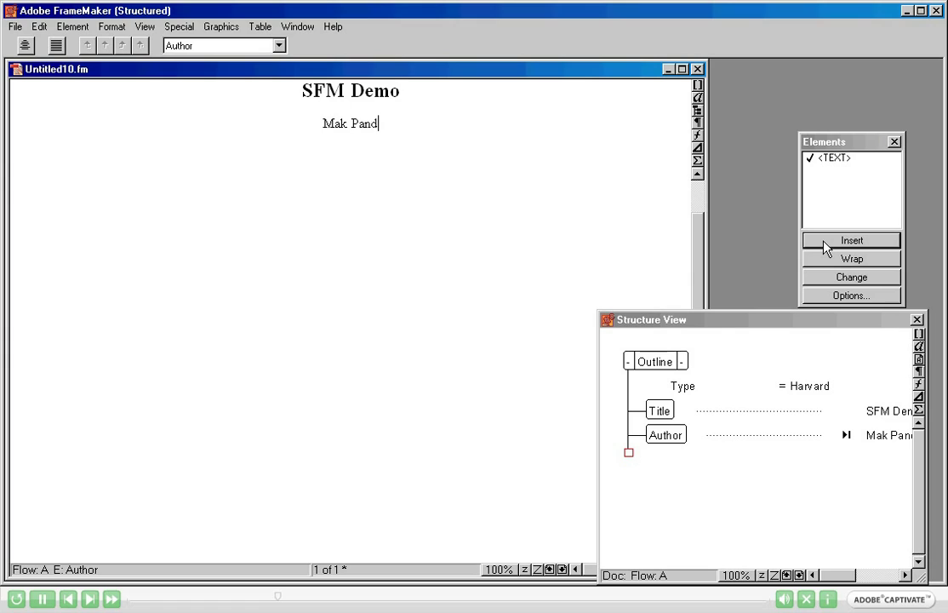
text(it)
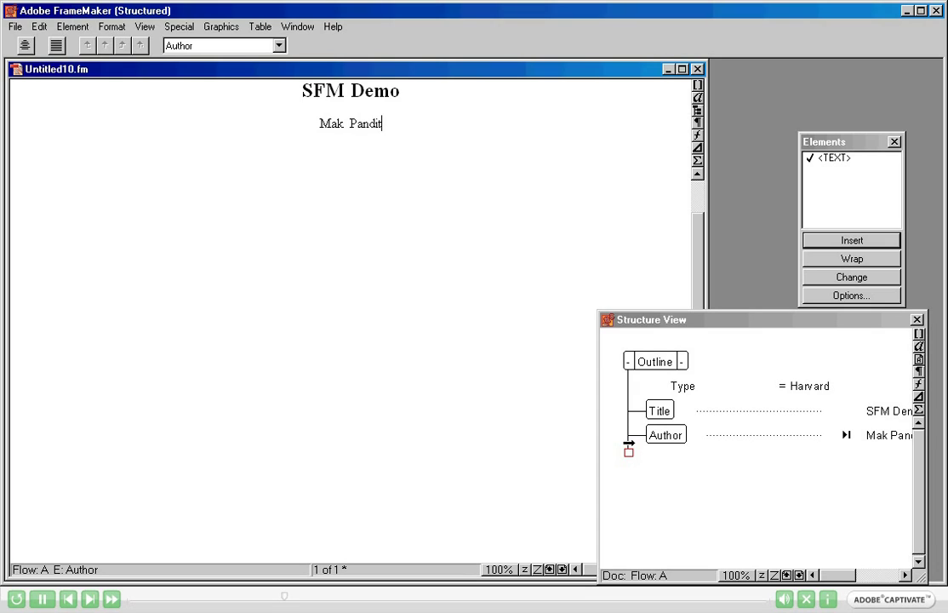
click(629, 446)
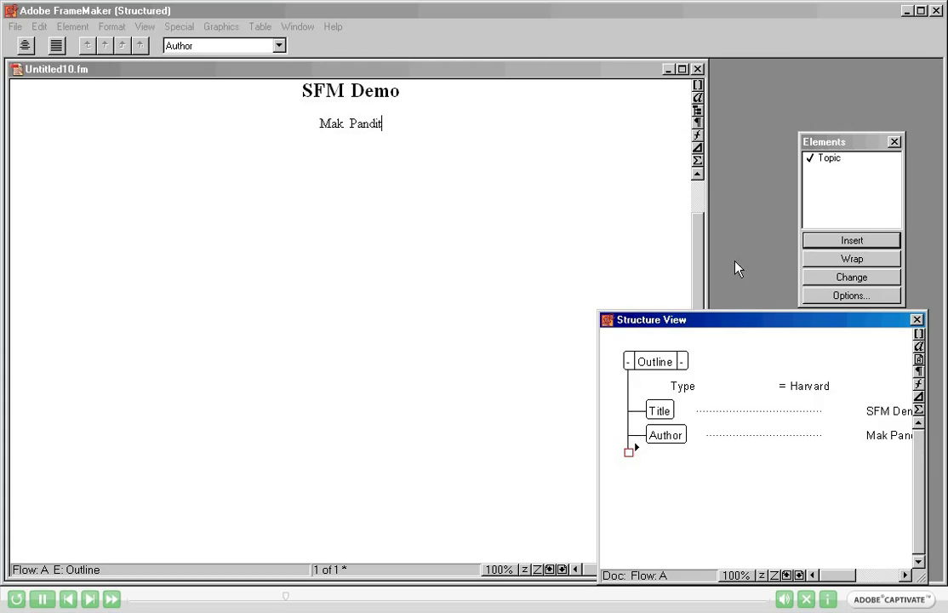
Insert a Topic section, numbered I., with an empty Para below the Author element.
click(834, 161)
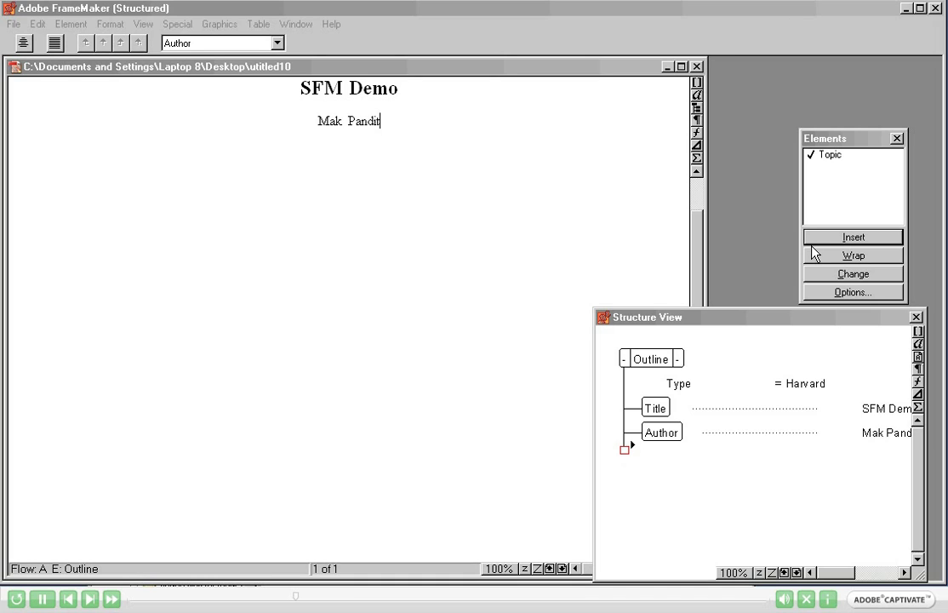
click(628, 441)
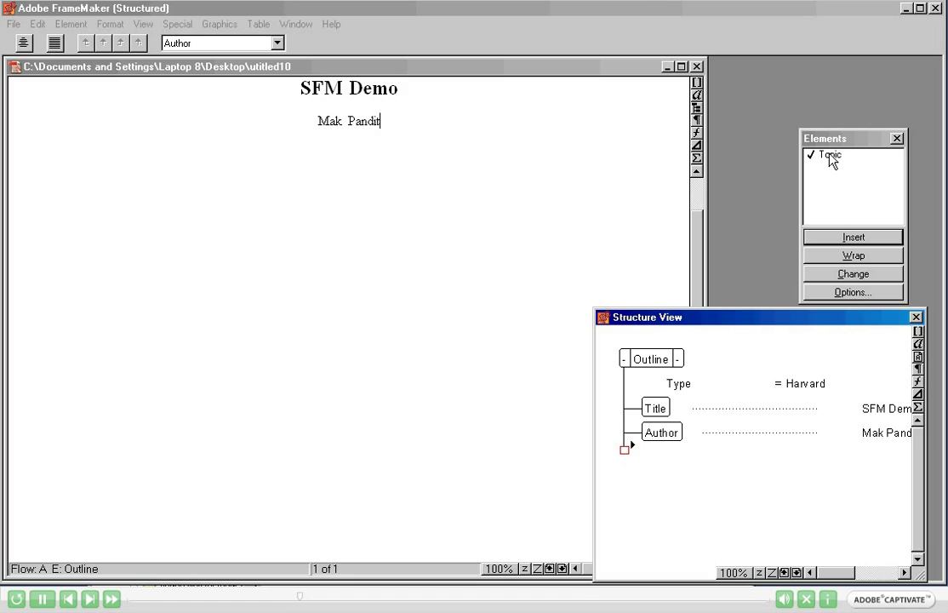
click(831, 157)
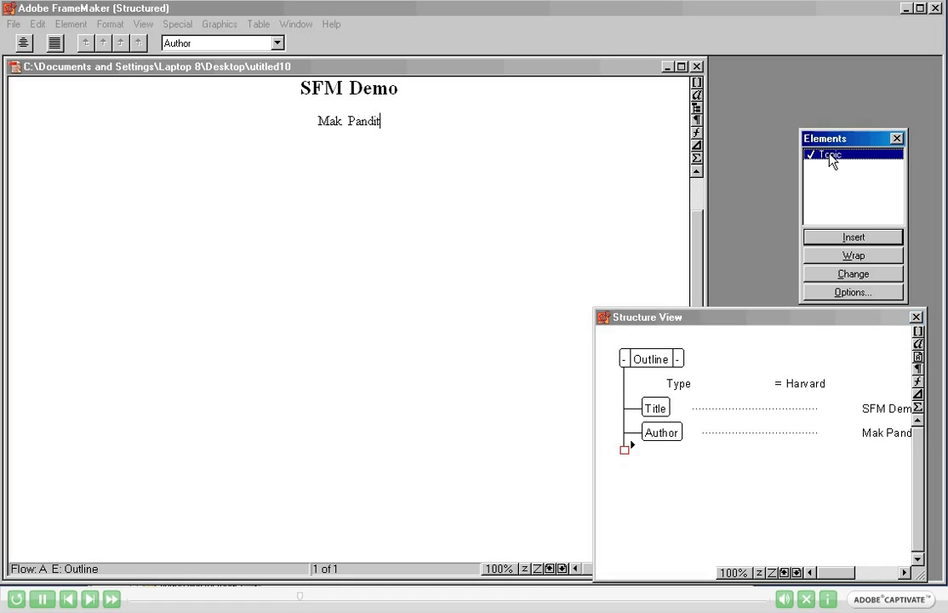
click(826, 240)
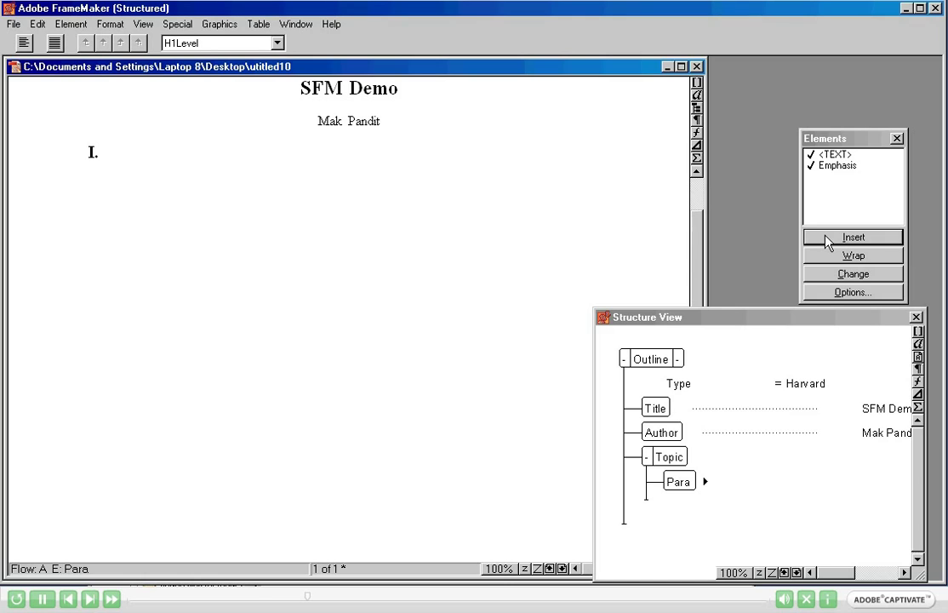
Head the section 'User Interface Features' and add the paragraph 'There are many changes to the User Interface'.
text(User Interface Features)
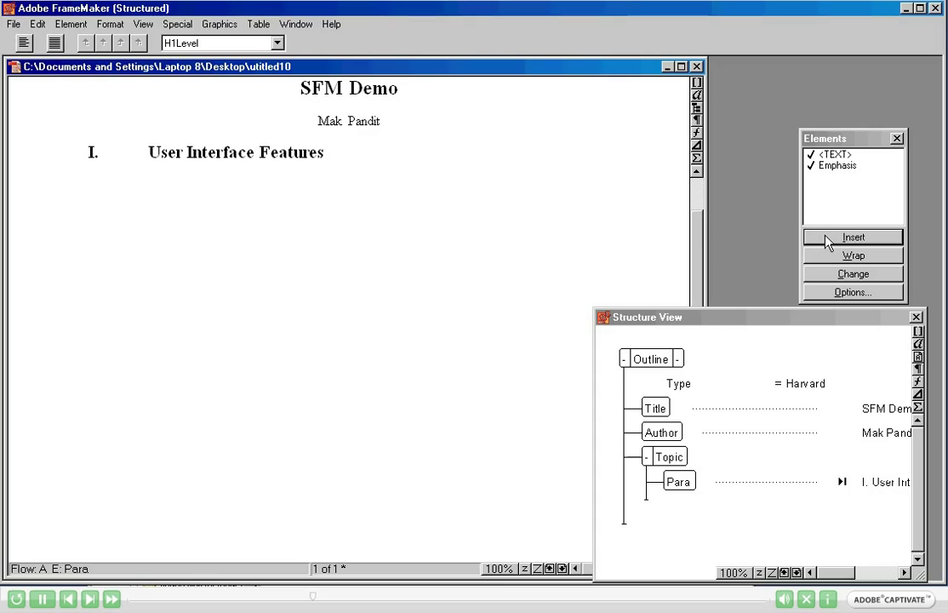
key(Return)
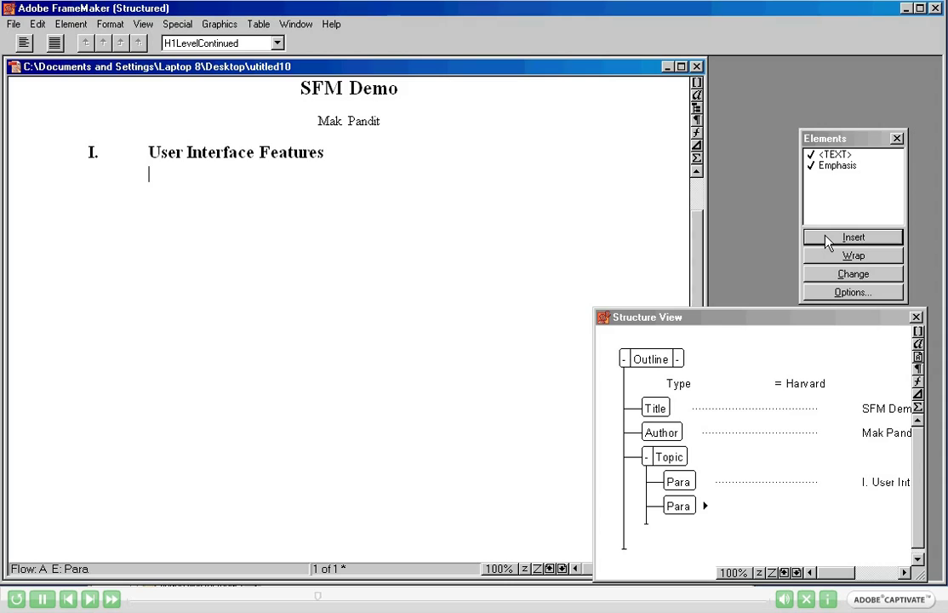
text(There are many changes to the )
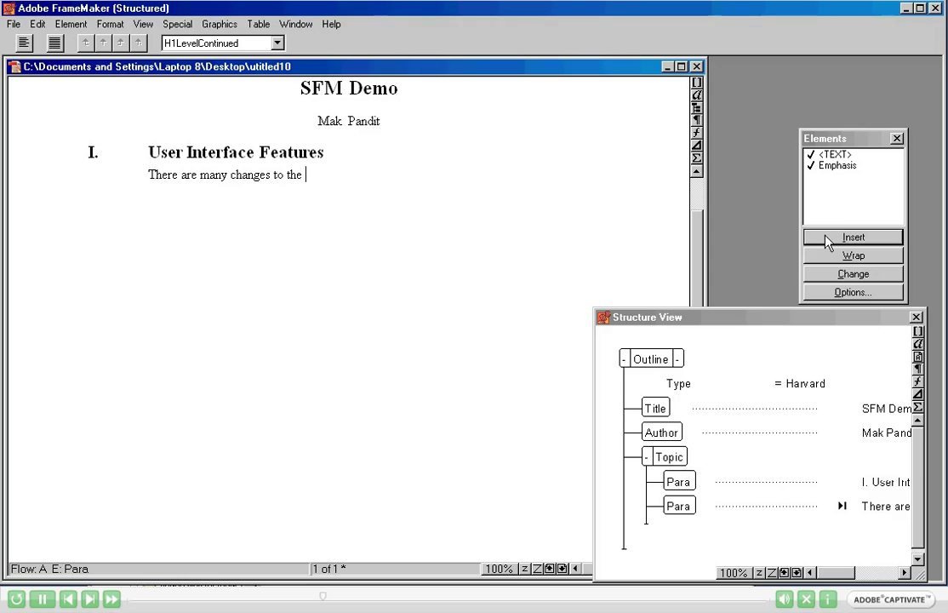
text(User Interface)
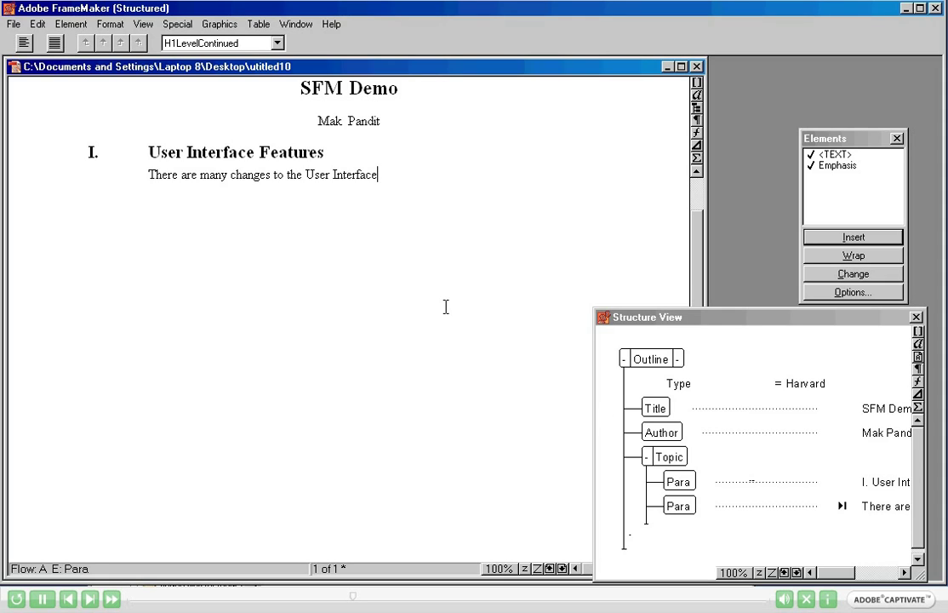
click(68, 24)
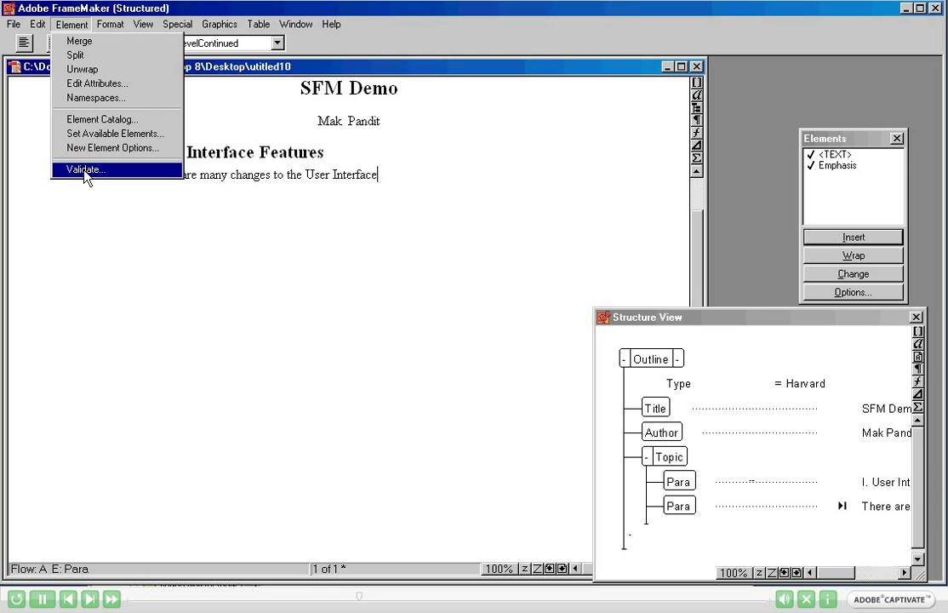
click(85, 170)
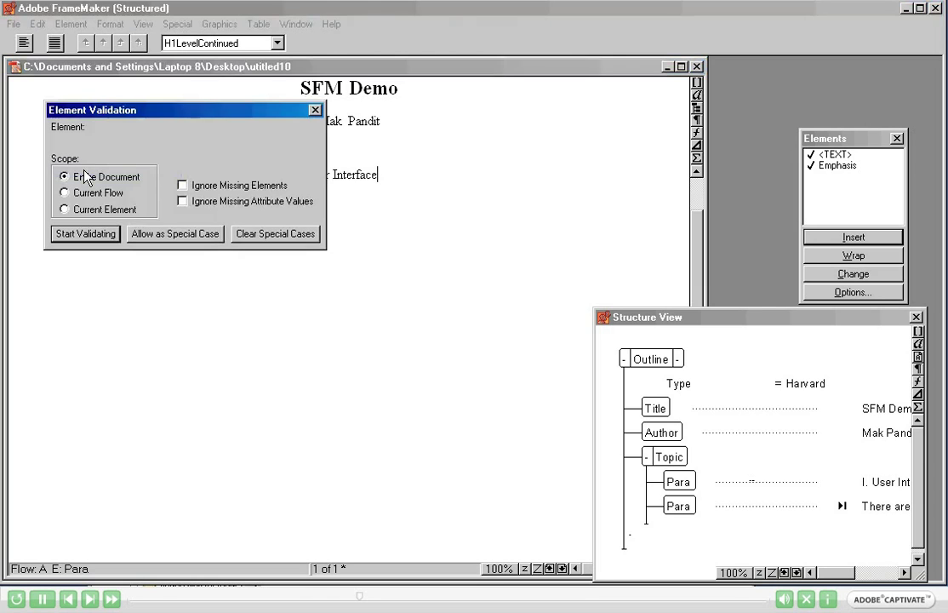
click(78, 234)
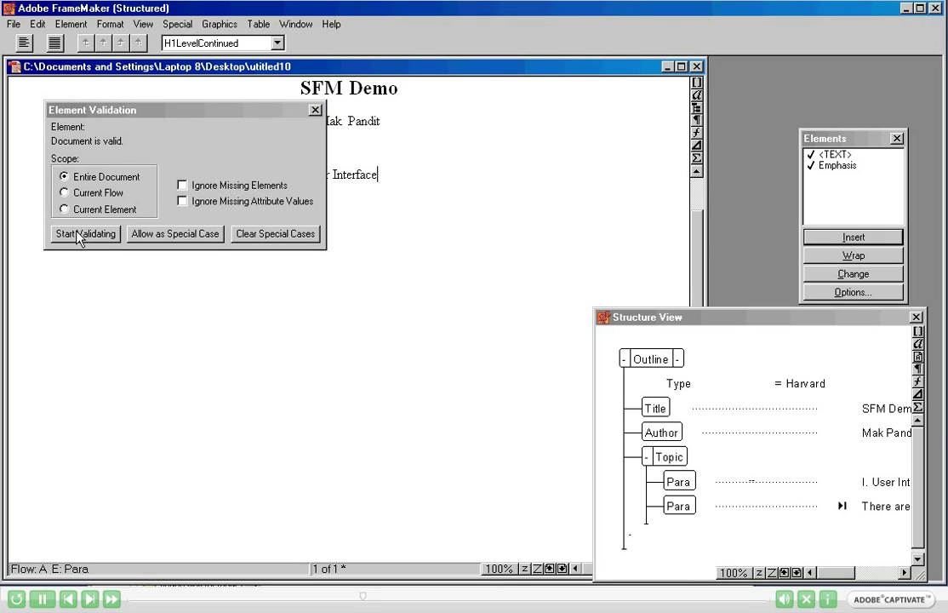
click(315, 110)
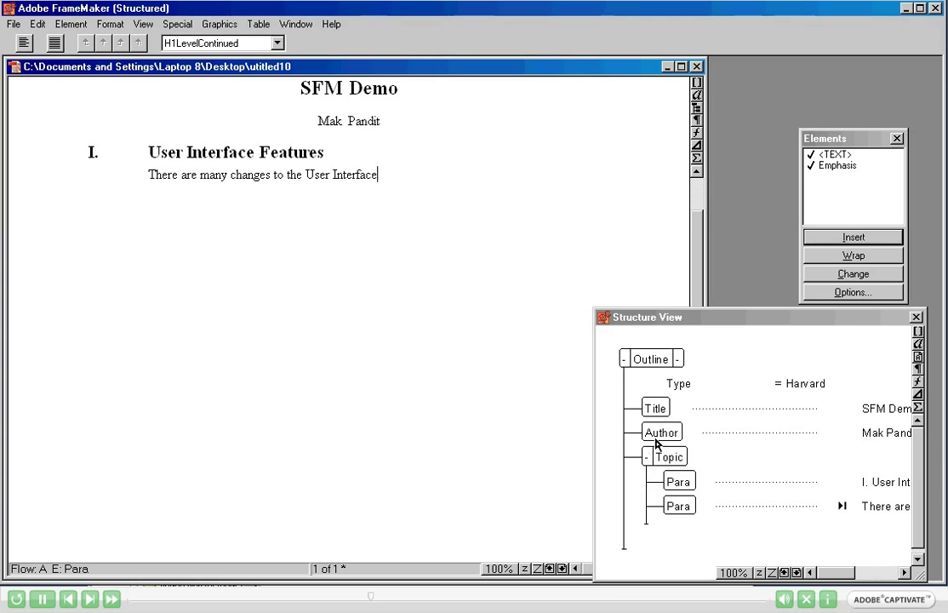
Drag the Author element down to the end of the Outline, after the Topic section.
click(665, 434)
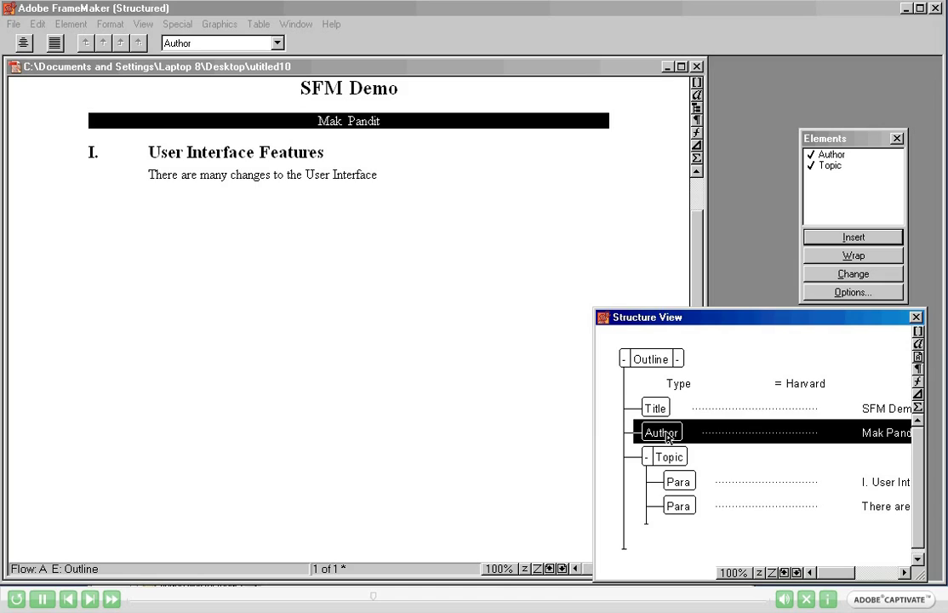
drag(668, 437, 697, 533)
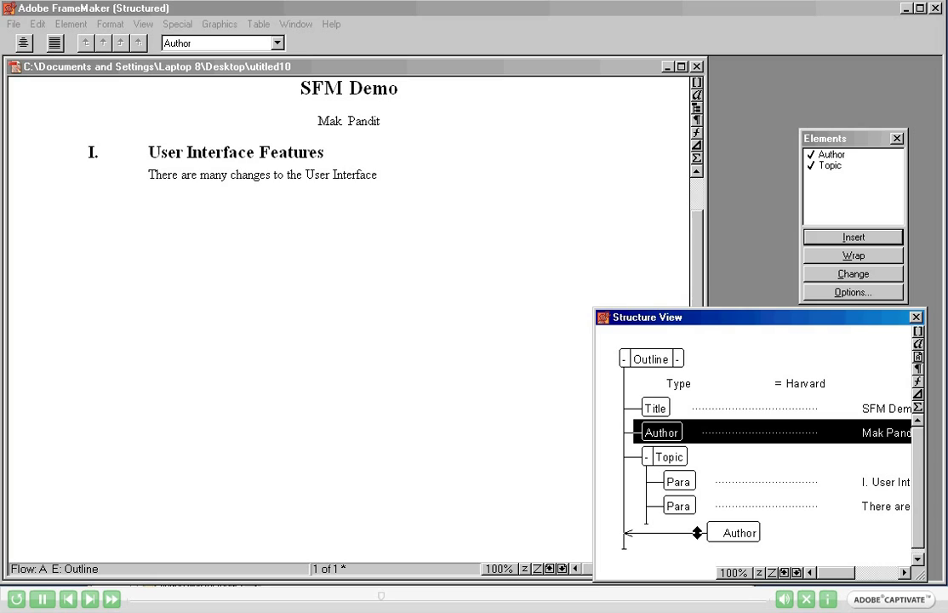
drag(697, 532, 697, 533)
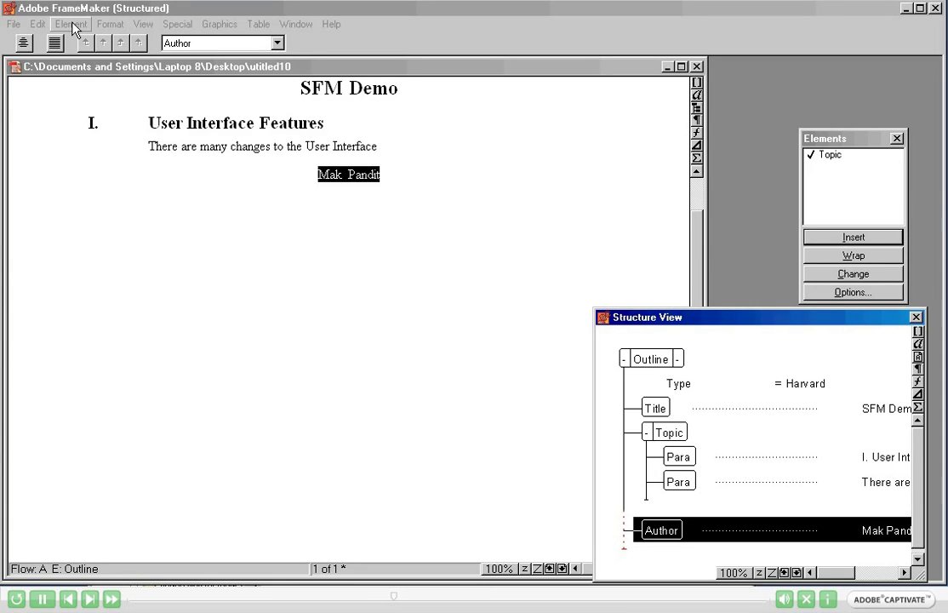
click(71, 23)
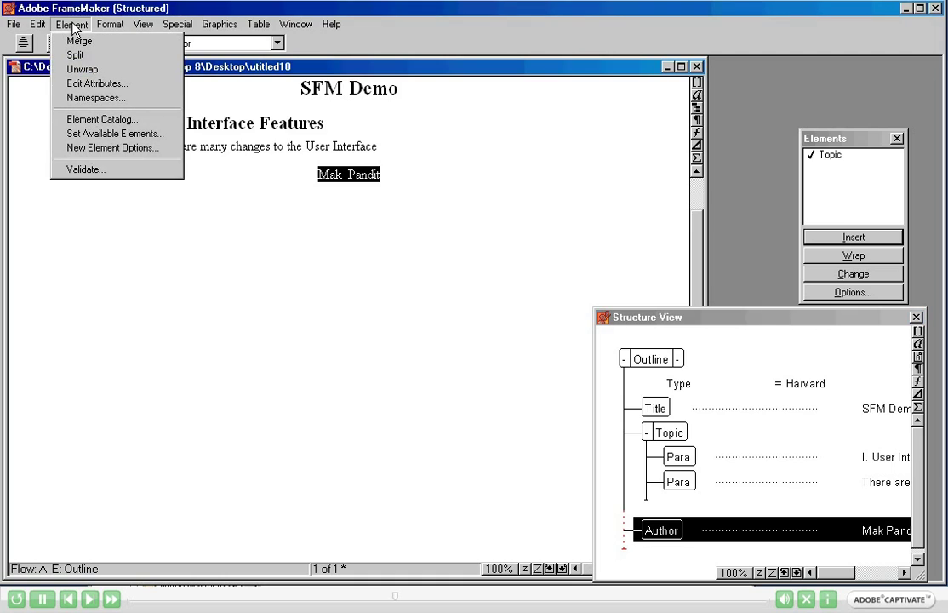
click(71, 176)
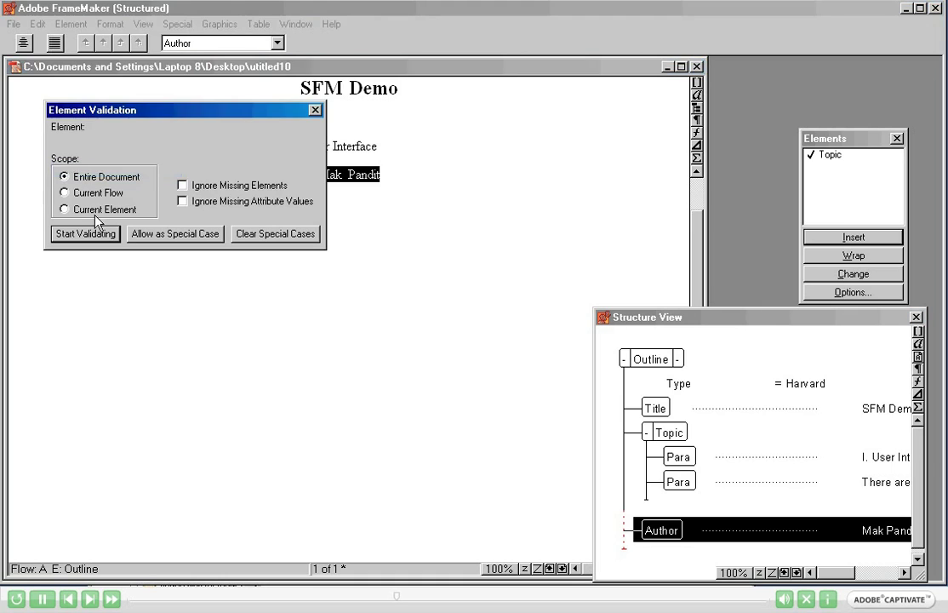
click(91, 236)
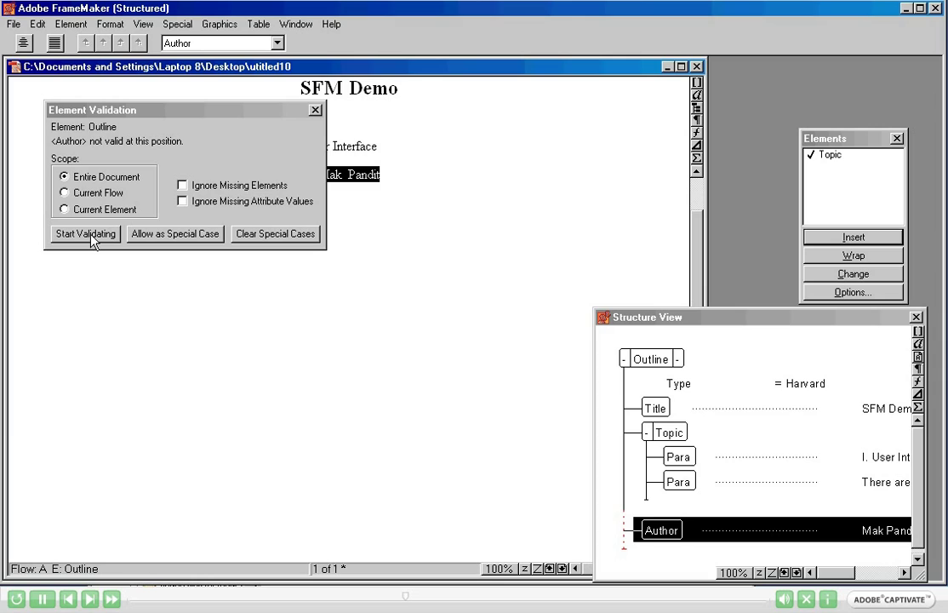
Close the validation results and drag the Author element back up to sit directly after Title.
click(315, 111)
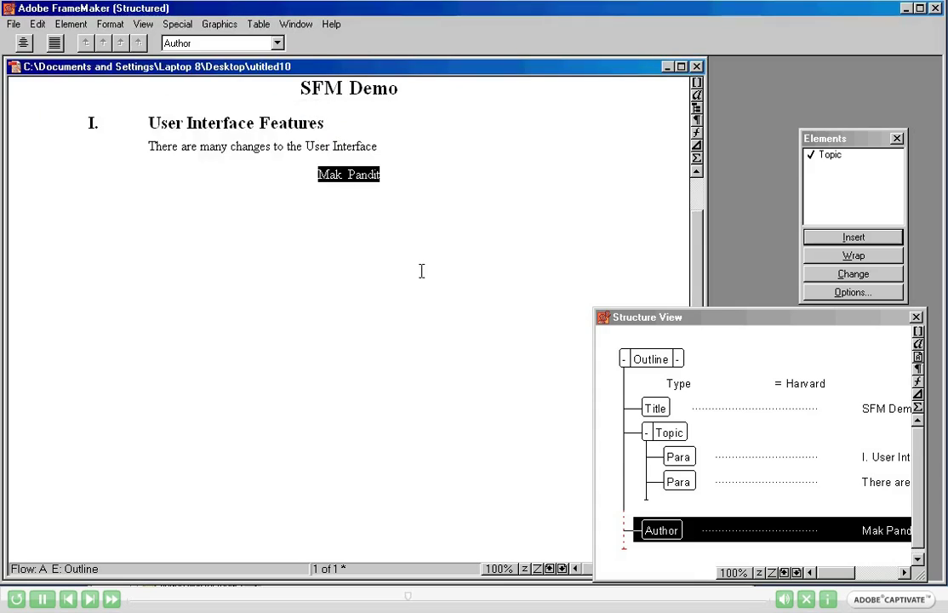
drag(668, 536, 730, 509)
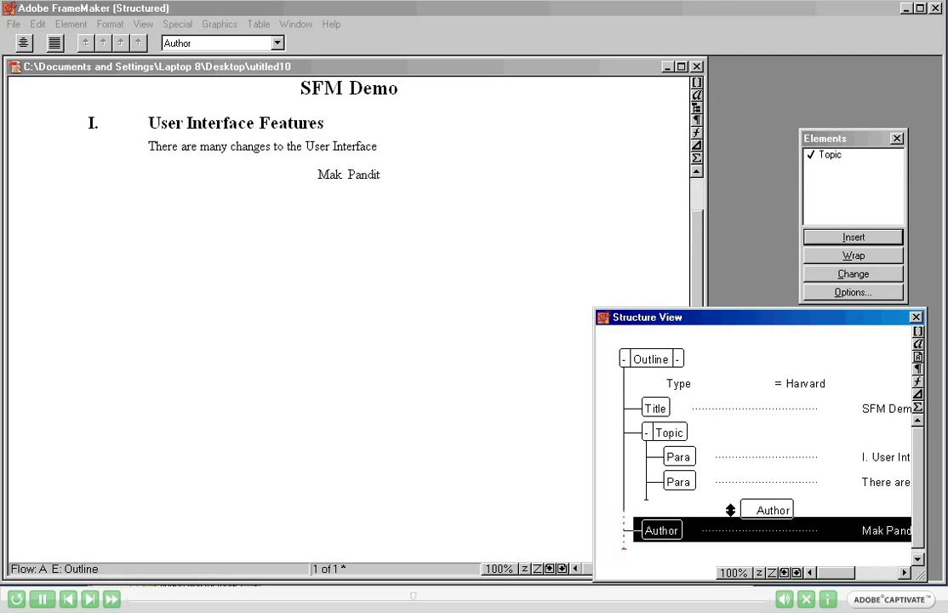
drag(730, 510, 729, 418)
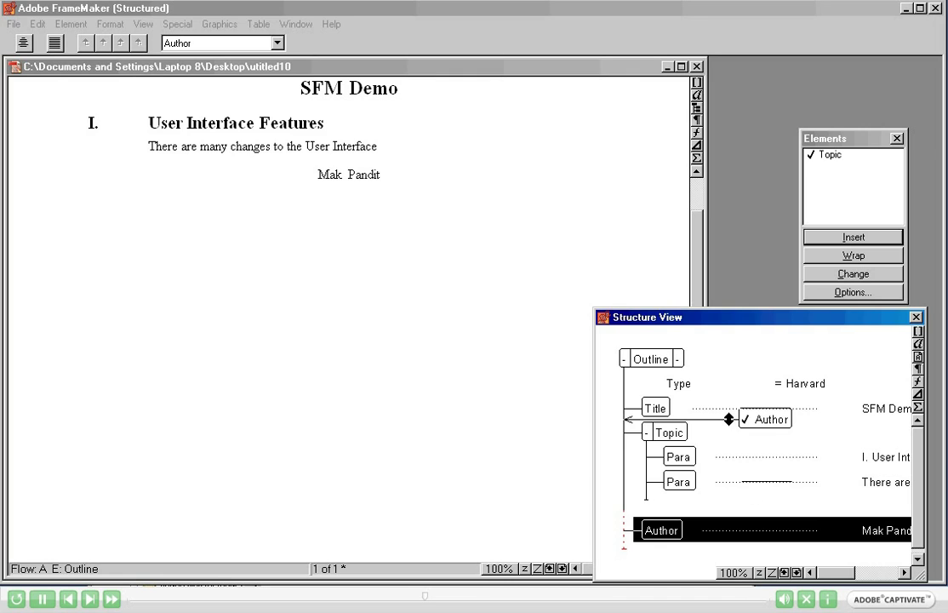
drag(729, 419, 729, 420)
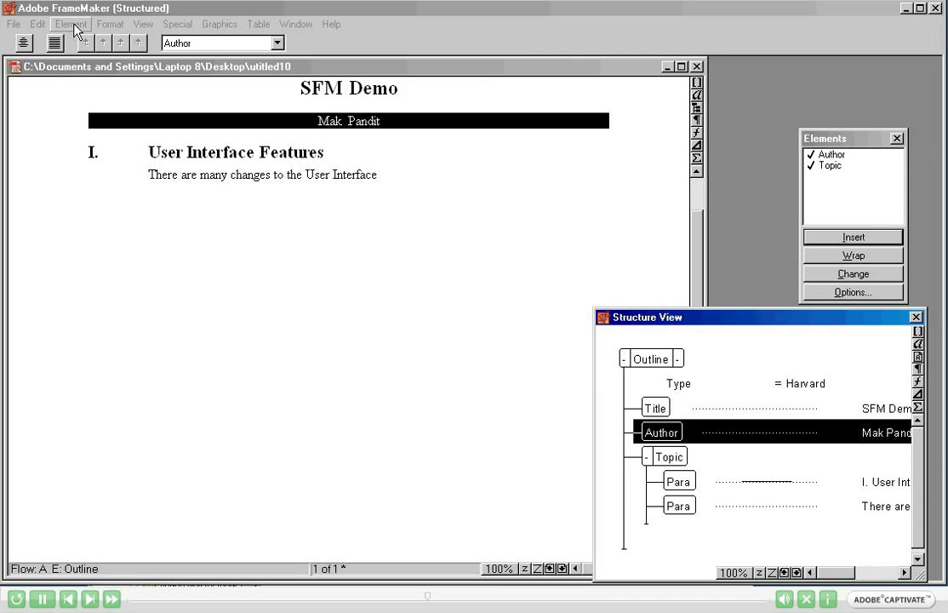
click(71, 24)
click(79, 170)
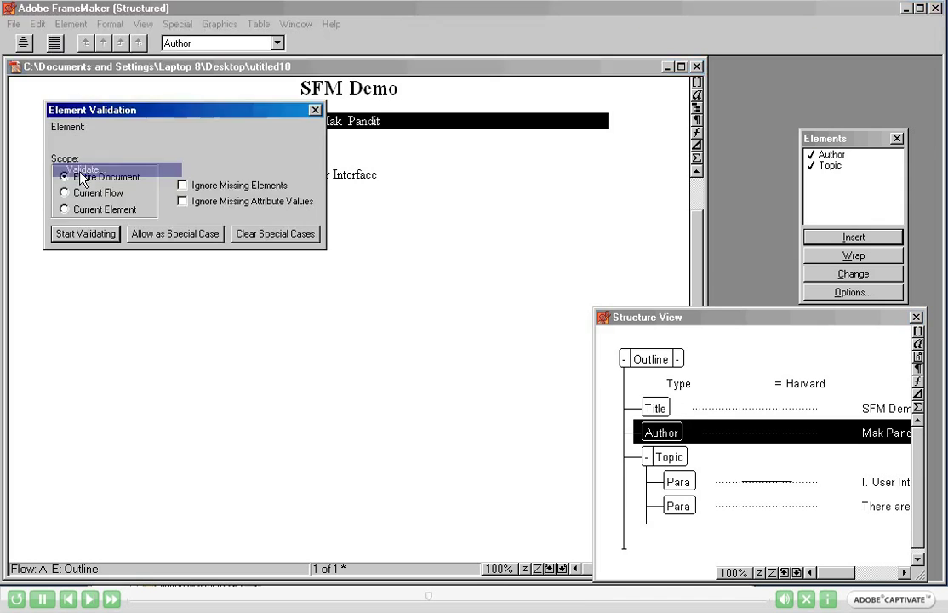
click(107, 234)
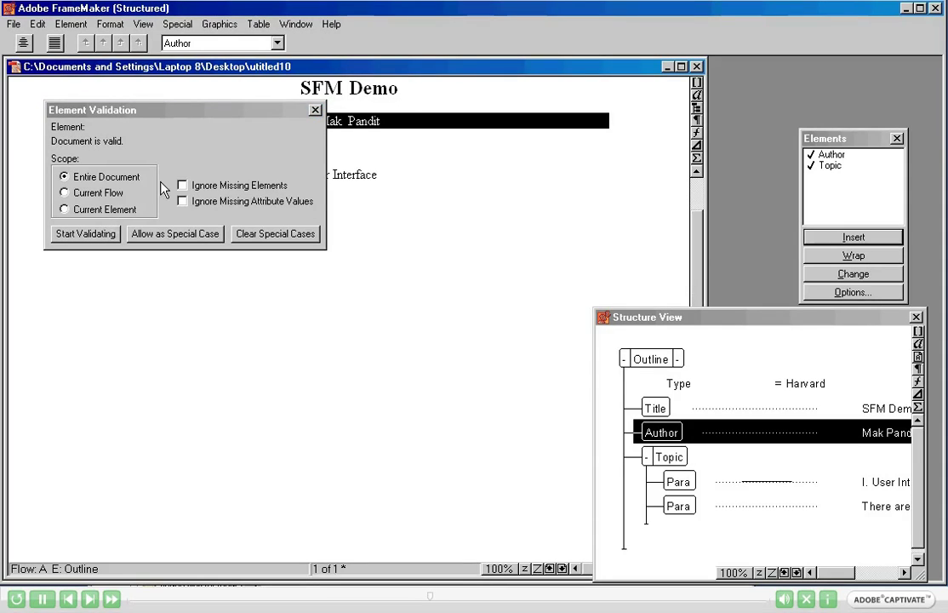
click(314, 110)
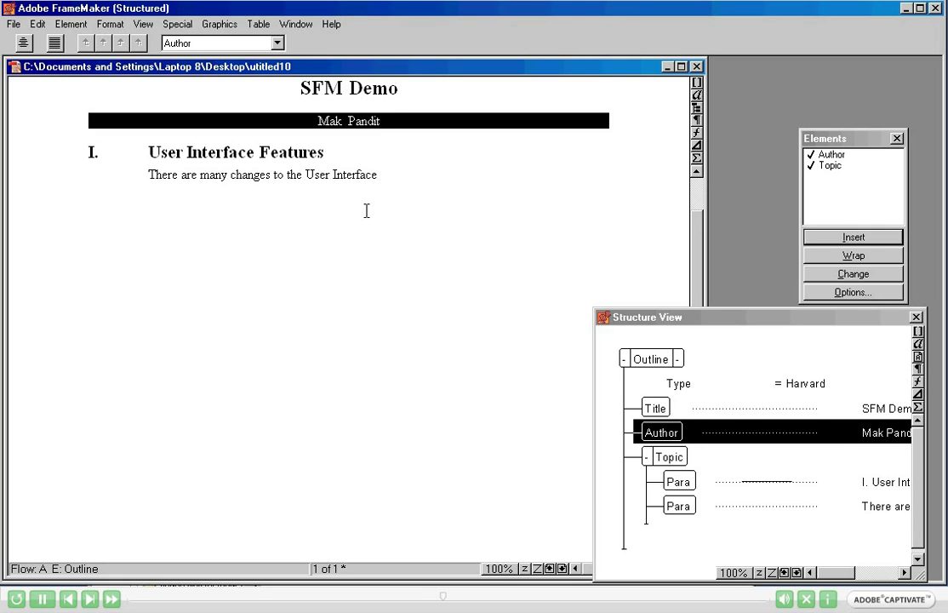
Turn on element boundaries so square brackets mark each element in the text.
click(406, 178)
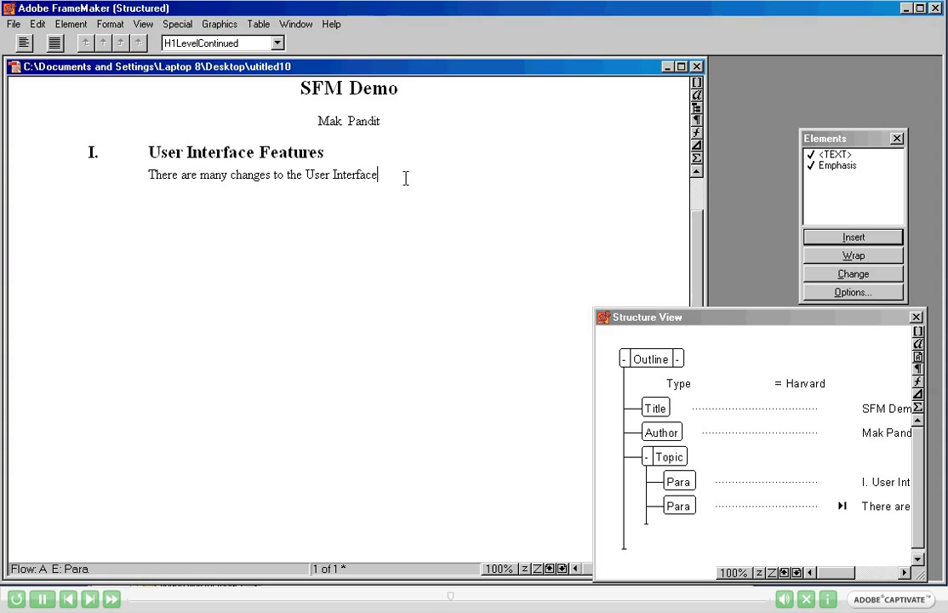
click(143, 25)
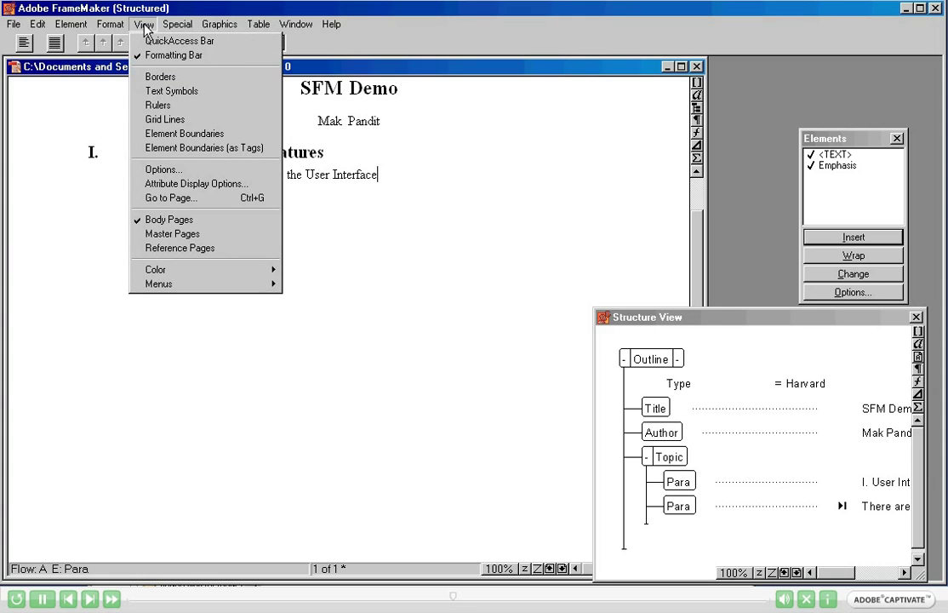
click(175, 134)
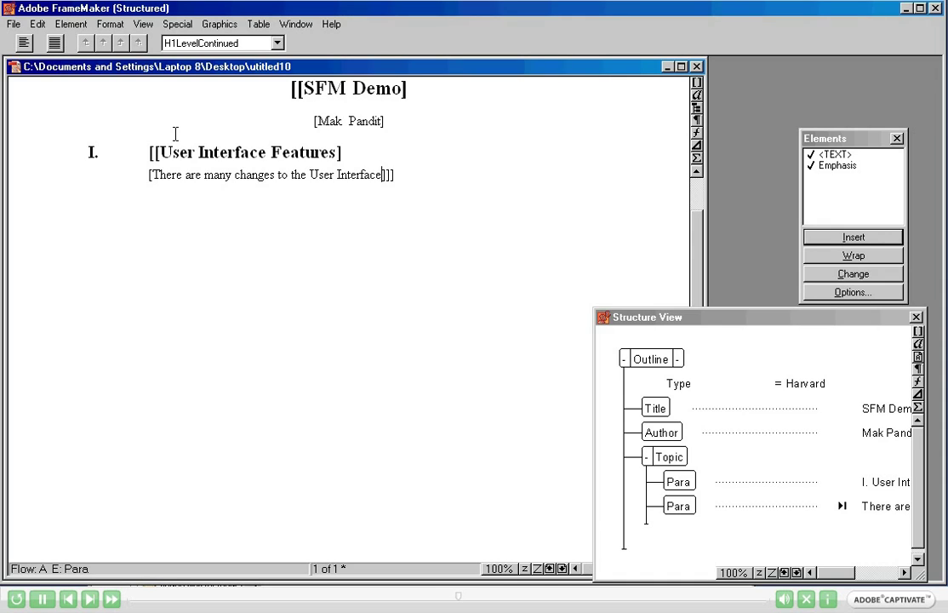
Inspect the boundary brackets around the title and author text.
click(259, 81)
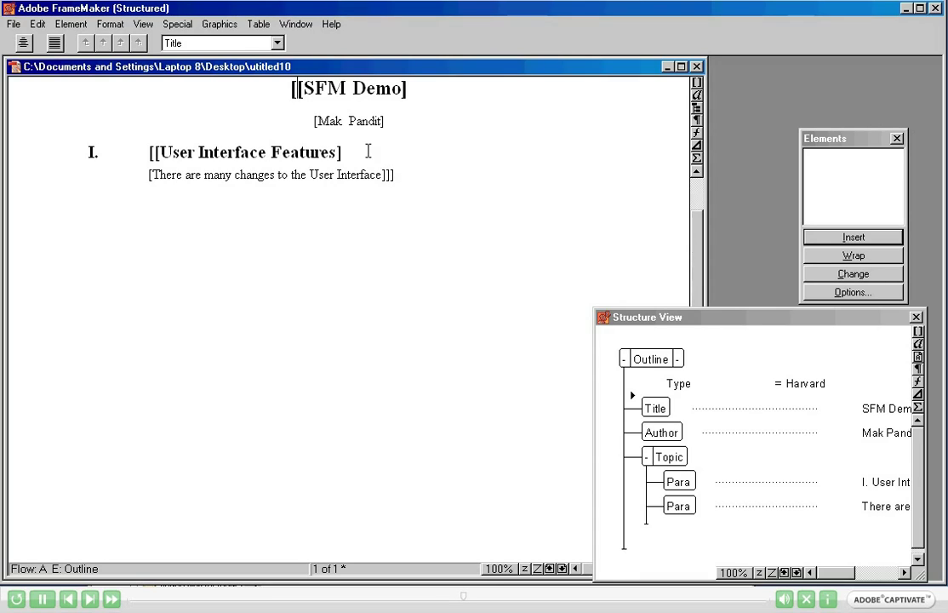
click(314, 121)
click(394, 129)
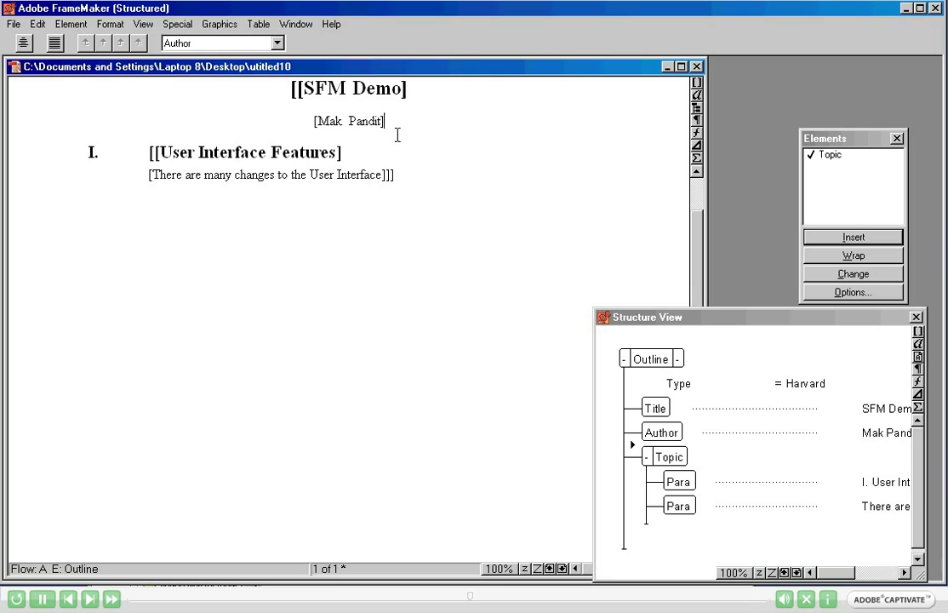
Show the element boundaries as named tags instead of brackets.
click(143, 25)
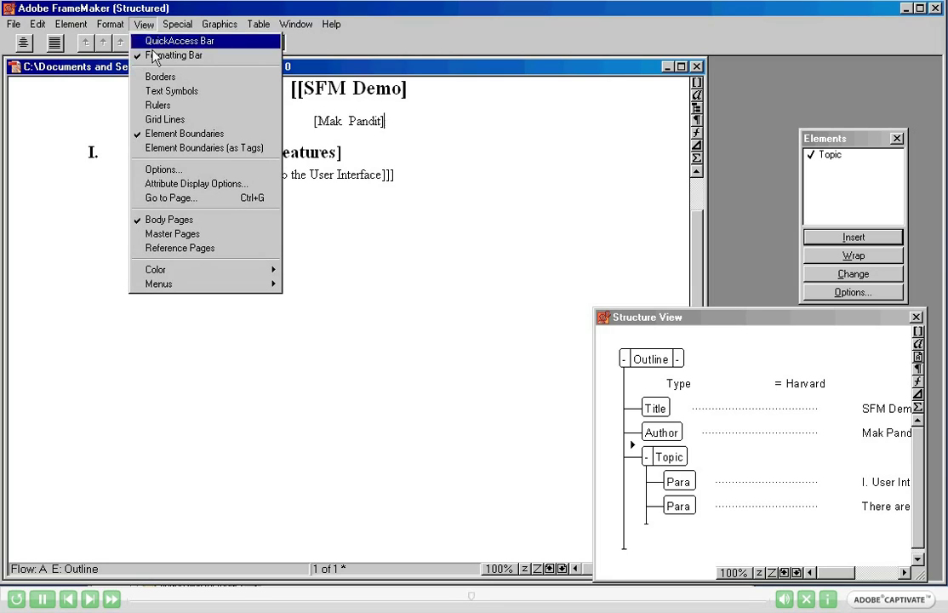
click(166, 148)
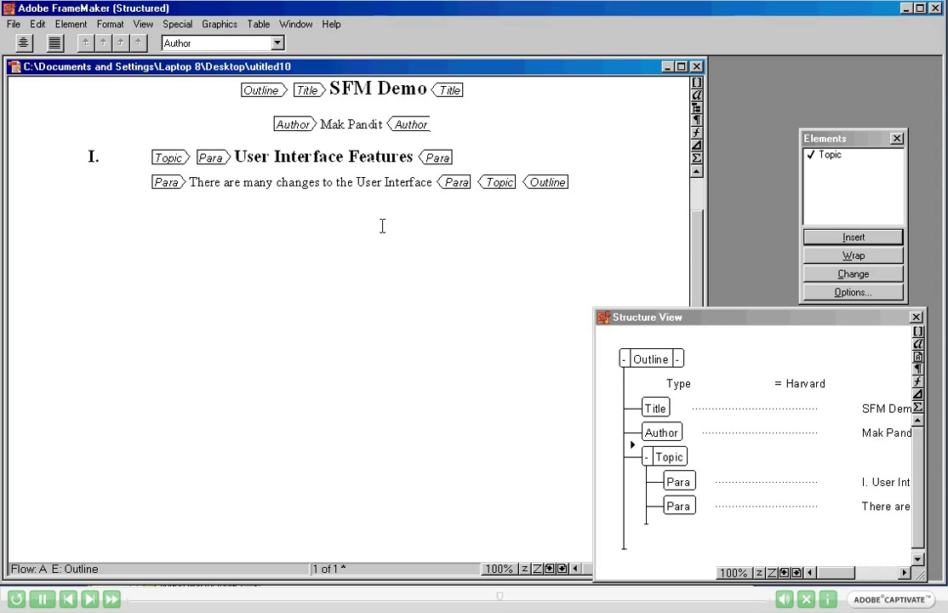
Close the elements panel and Structure View, then reopen the Element Catalog and Structure View.
click(897, 139)
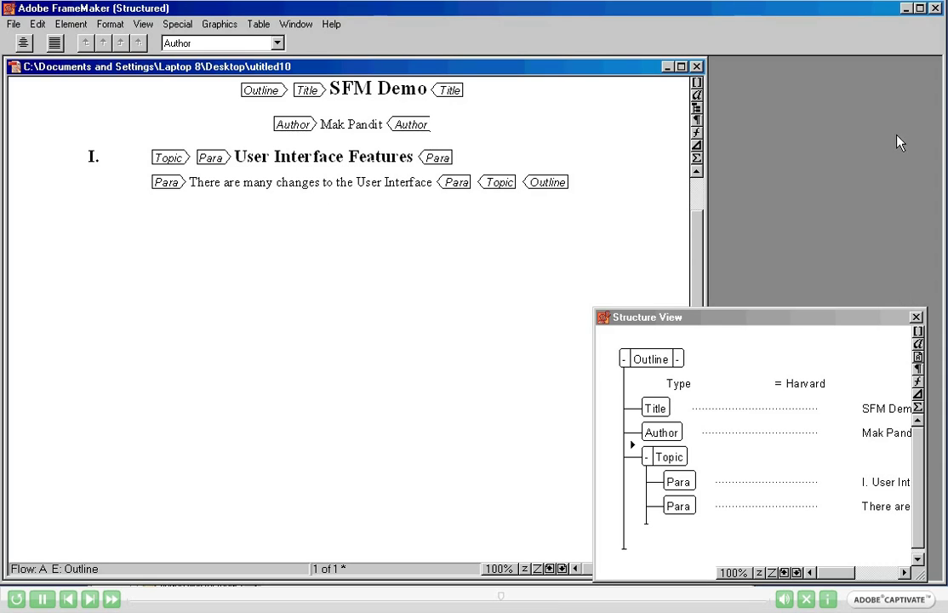
click(915, 317)
click(915, 317)
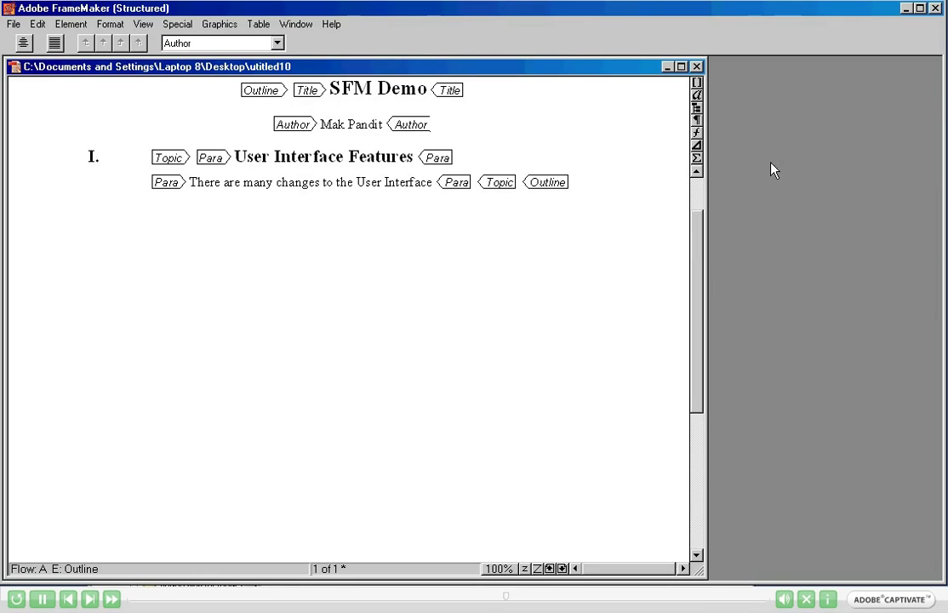
click(697, 83)
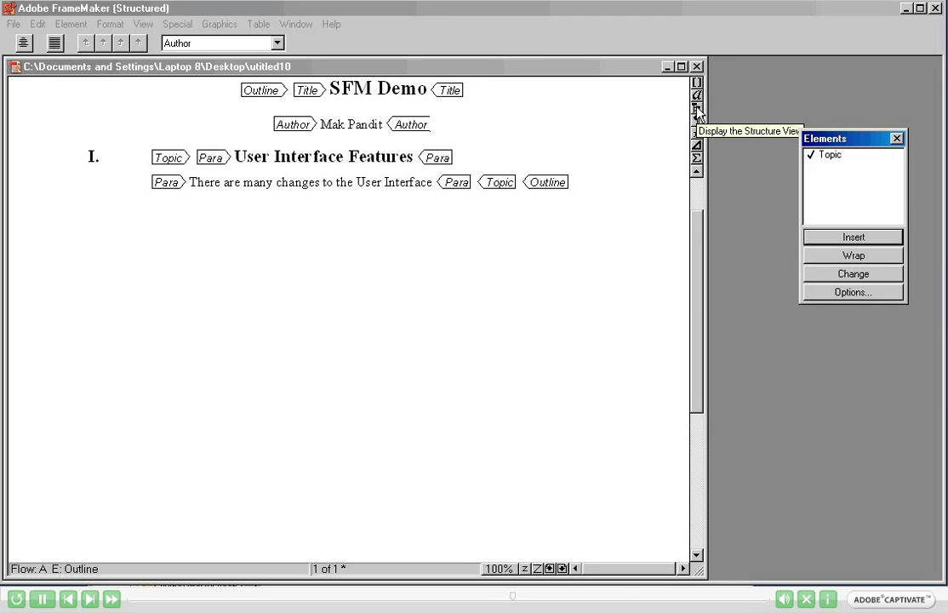
click(696, 109)
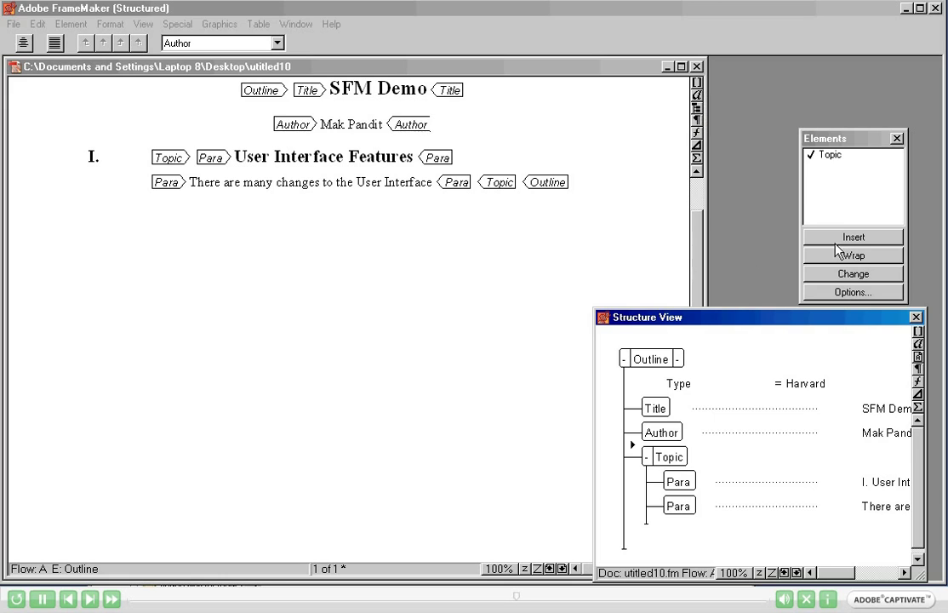
click(841, 293)
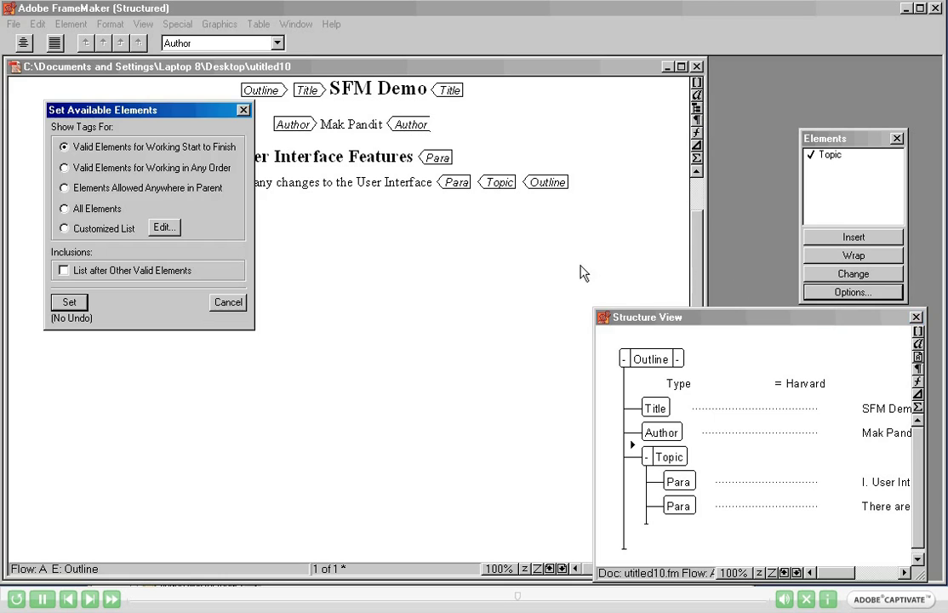
click(91, 208)
click(72, 303)
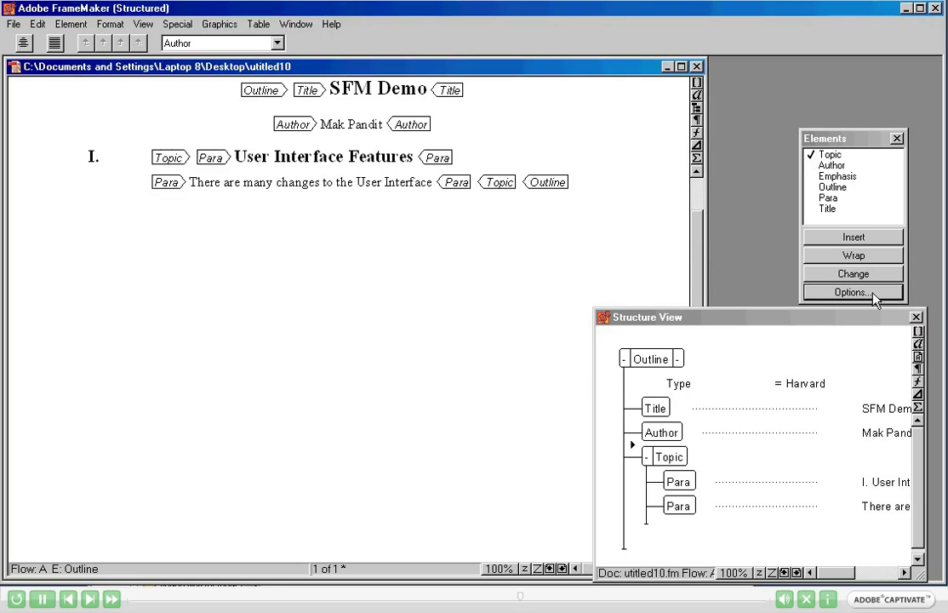
click(873, 294)
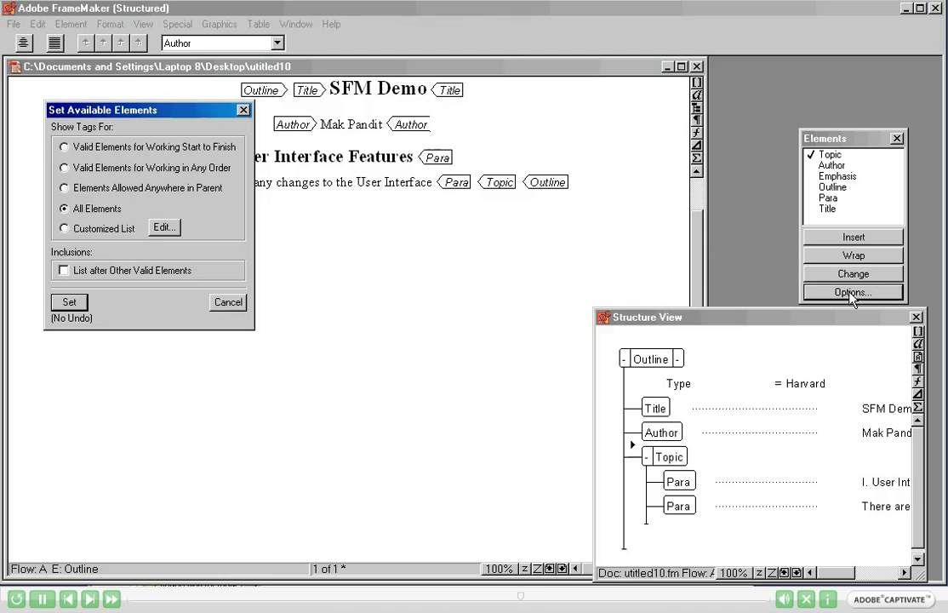
click(95, 152)
click(70, 304)
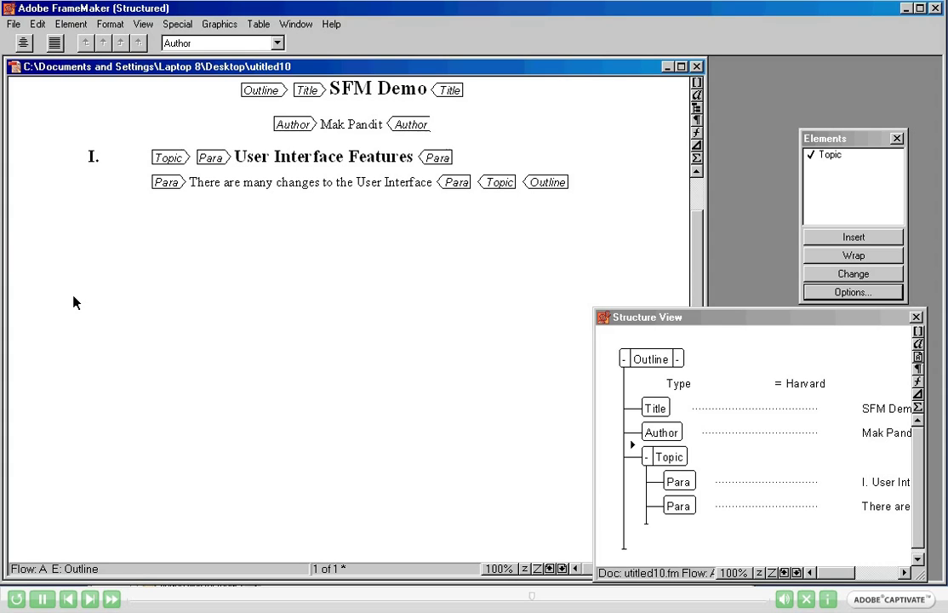
click(13, 25)
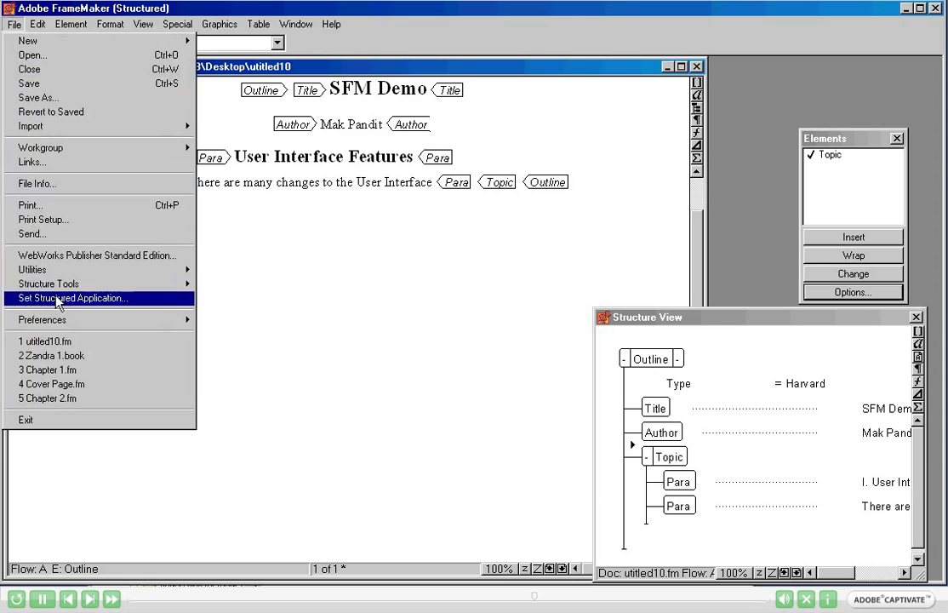
mouse_move(57, 291)
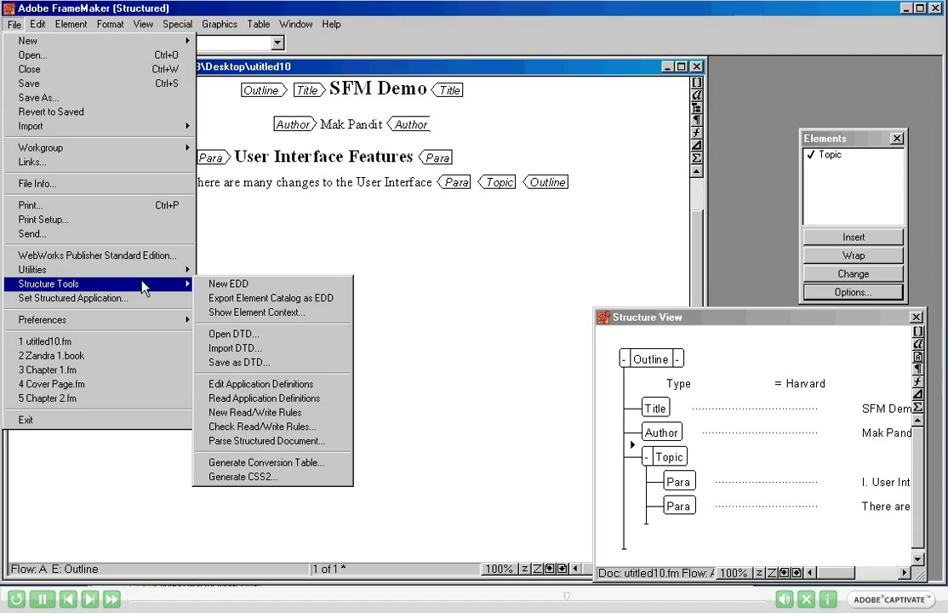
click(271, 231)
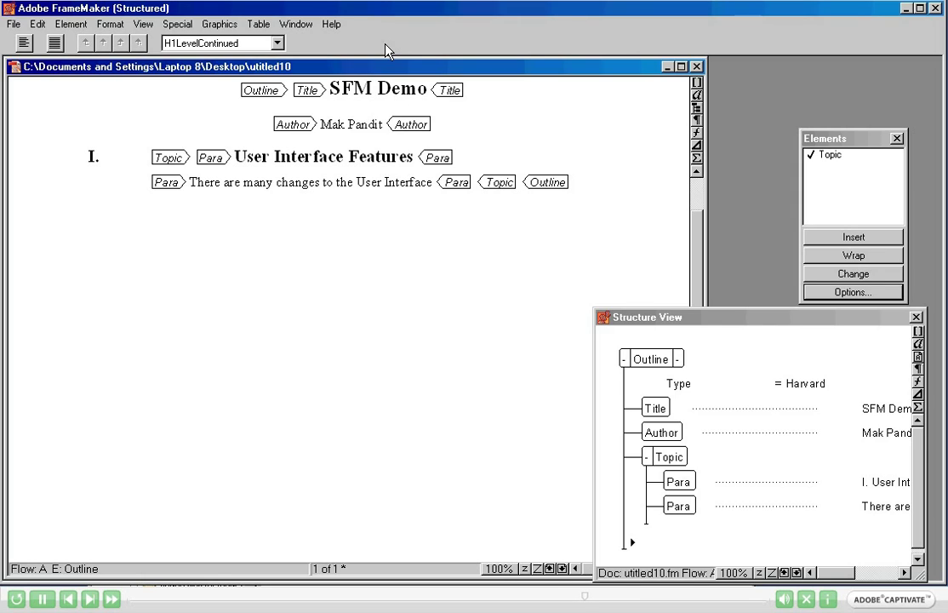
Create a new document, Untitled3.fm, from the Structured ReportNumeric template, accepting substitution of unavailable fonts.
click(10, 26)
mouse_move(30, 47)
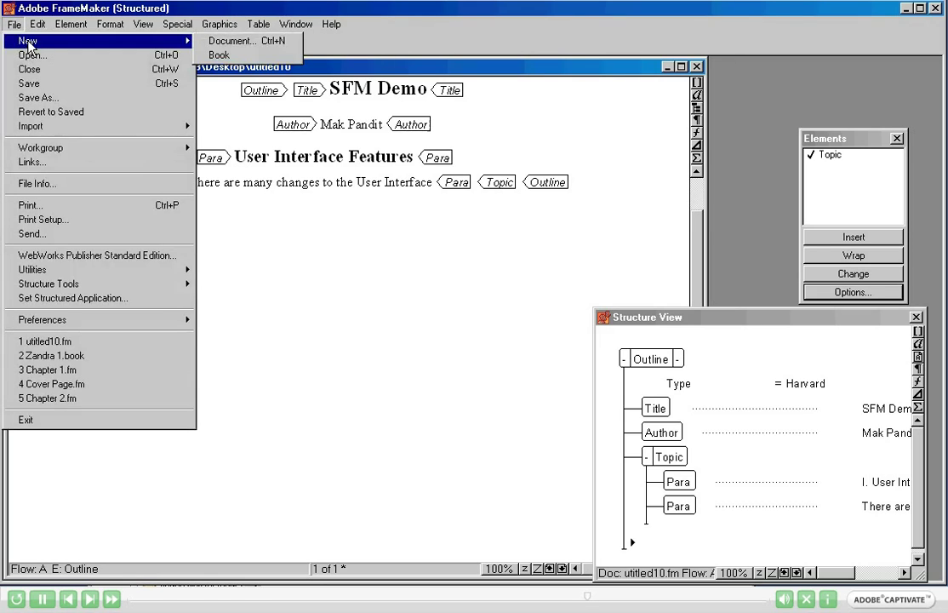
click(217, 42)
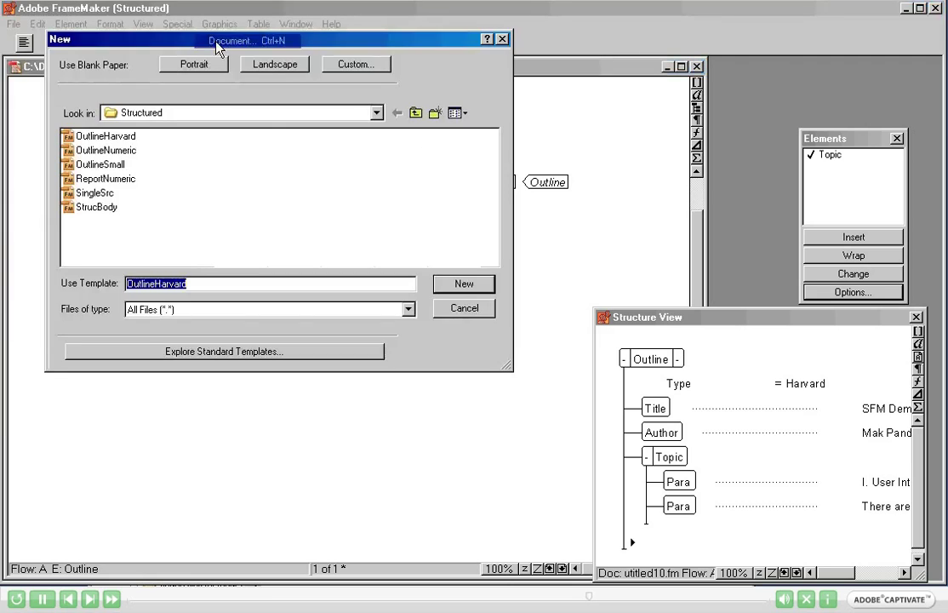
click(162, 116)
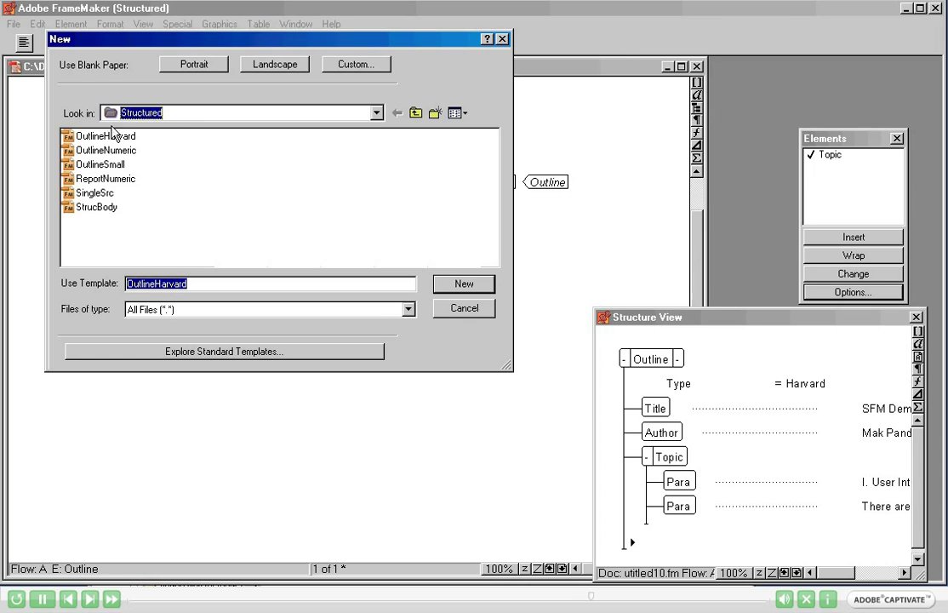
click(101, 181)
click(100, 182)
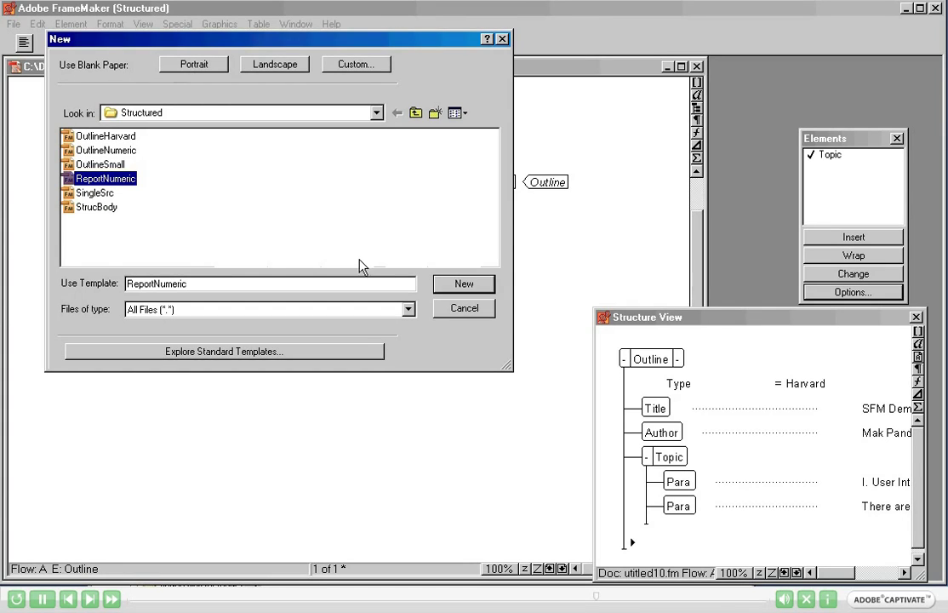
click(435, 287)
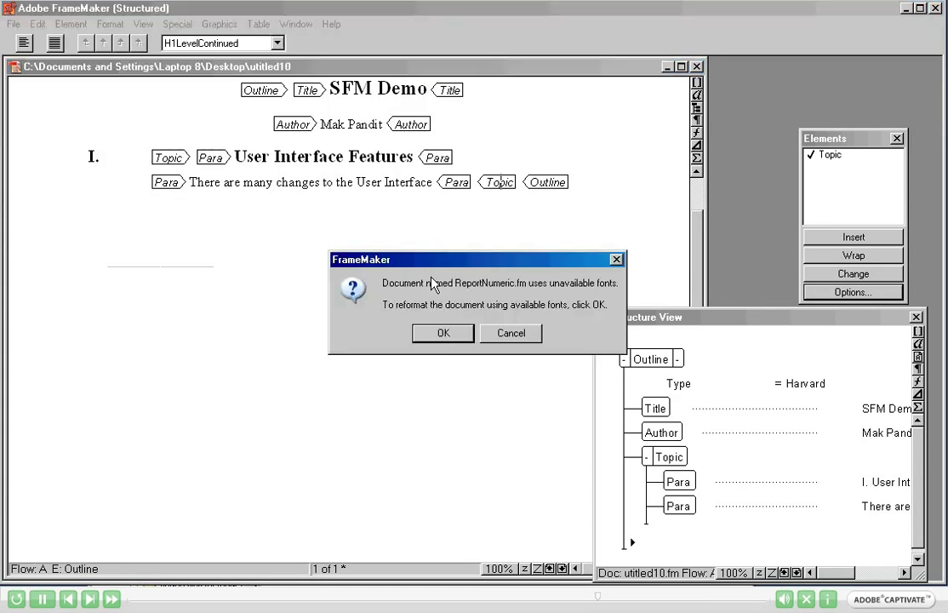
click(444, 334)
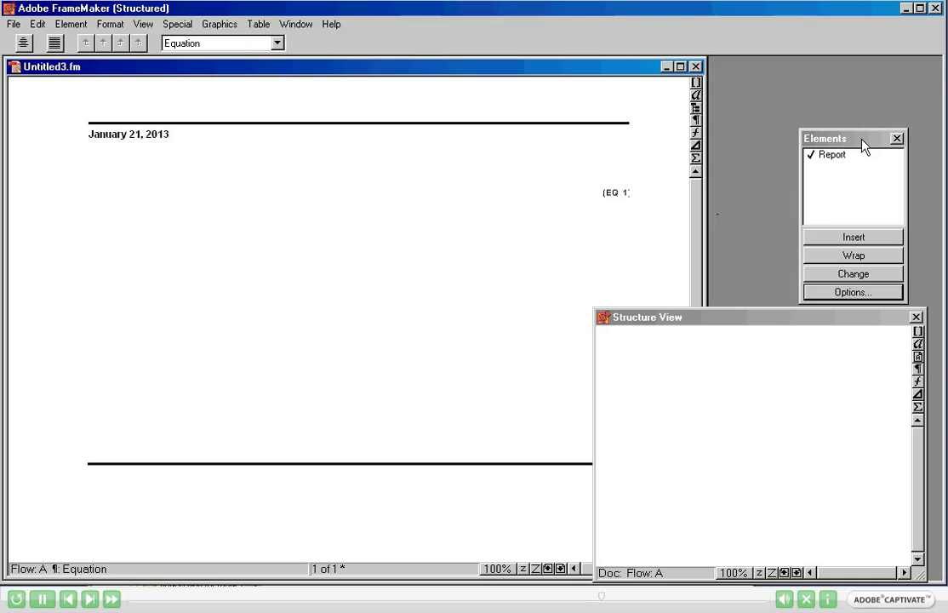
Insert the Report root element and type the title 'Suitability of SFM for our documents'.
click(862, 143)
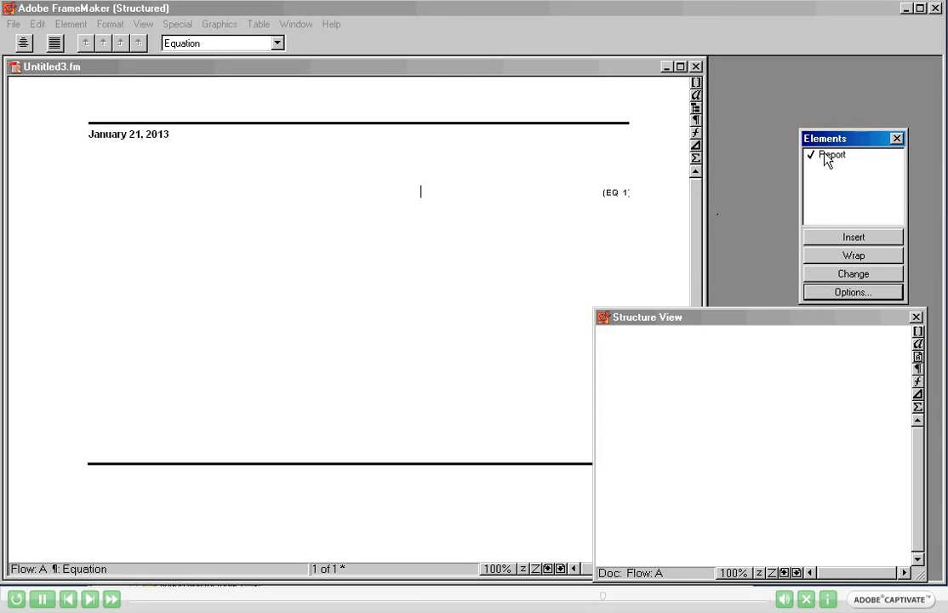
click(825, 157)
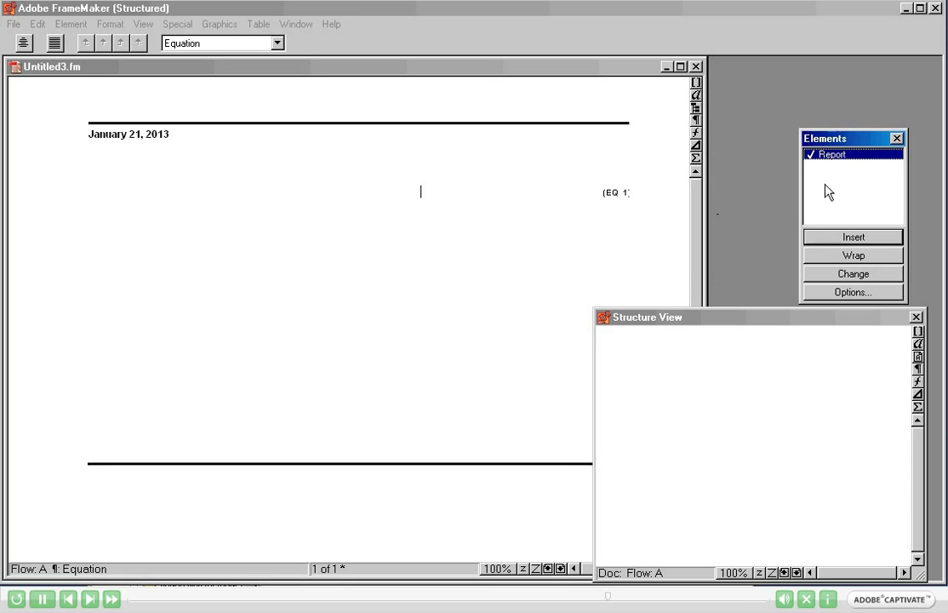
click(828, 243)
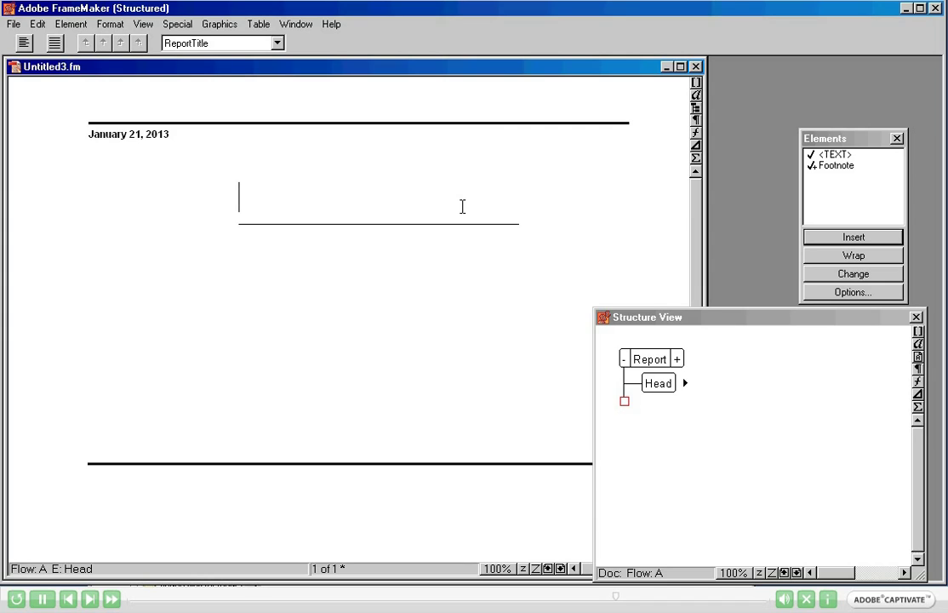
text(Su)
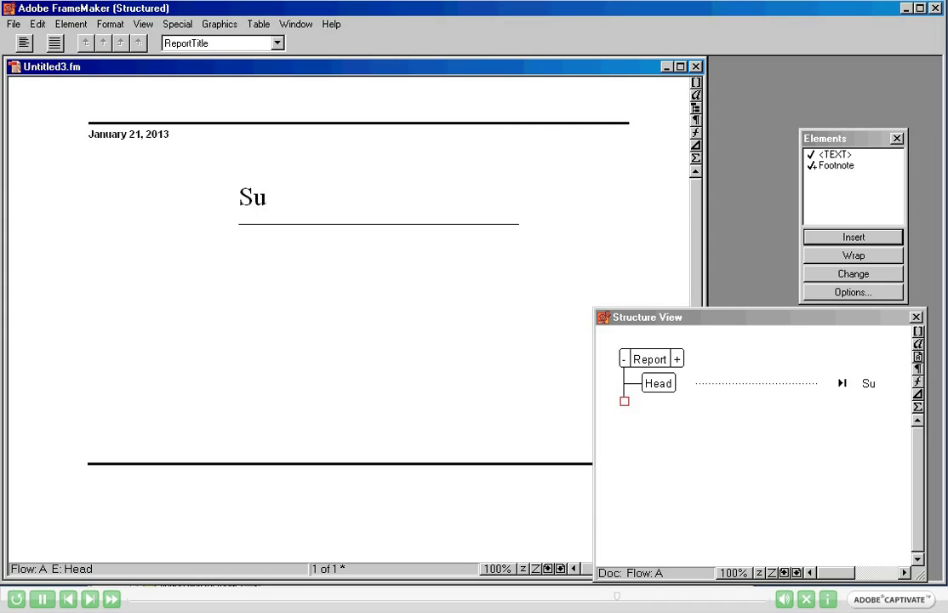
text(itabili)
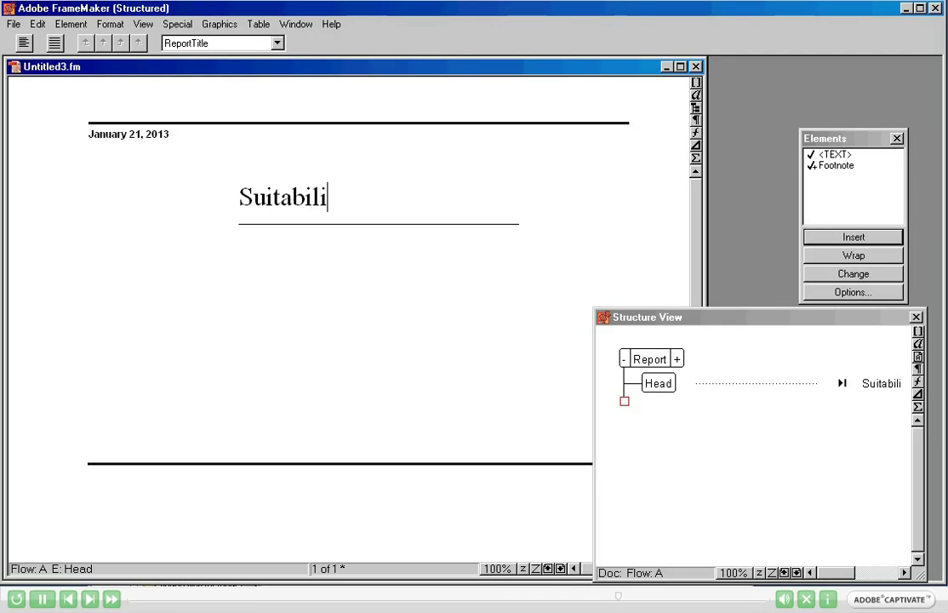
text(ty of )
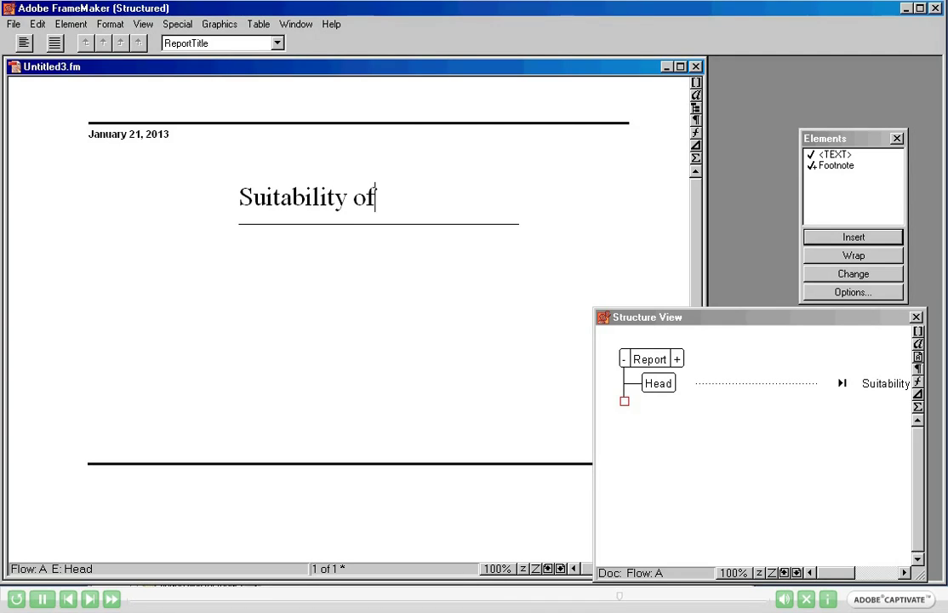
text(SFM)
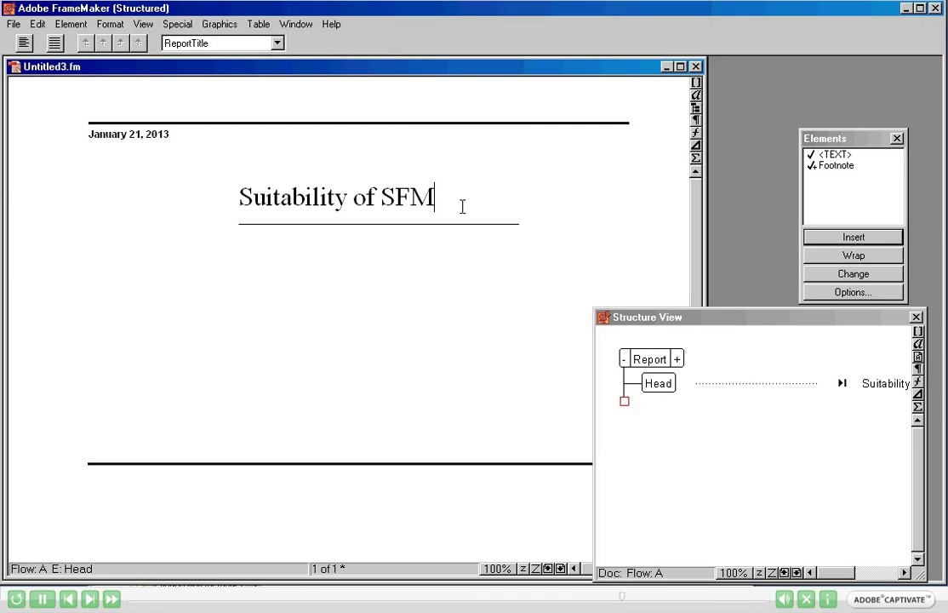
text( for o)
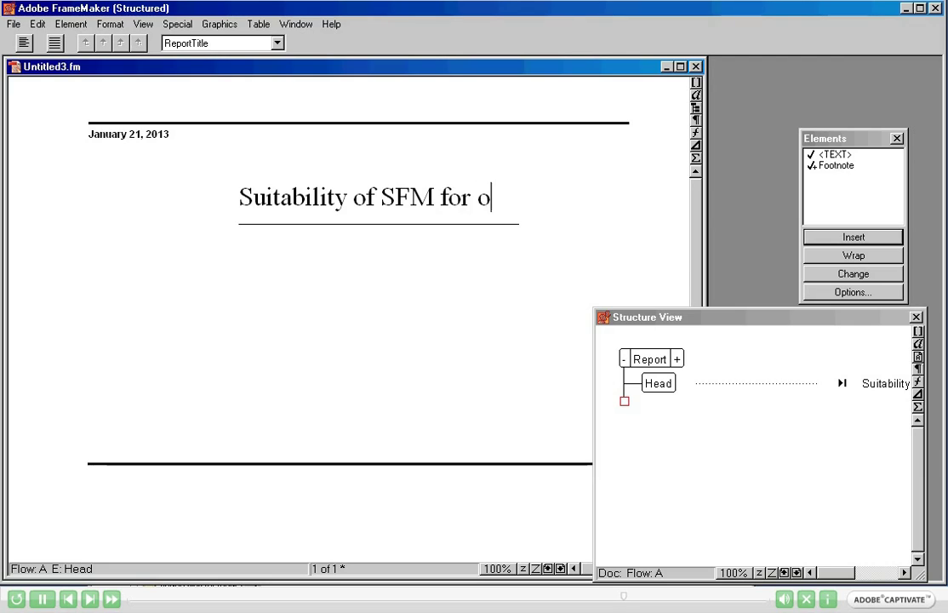
text(ur )
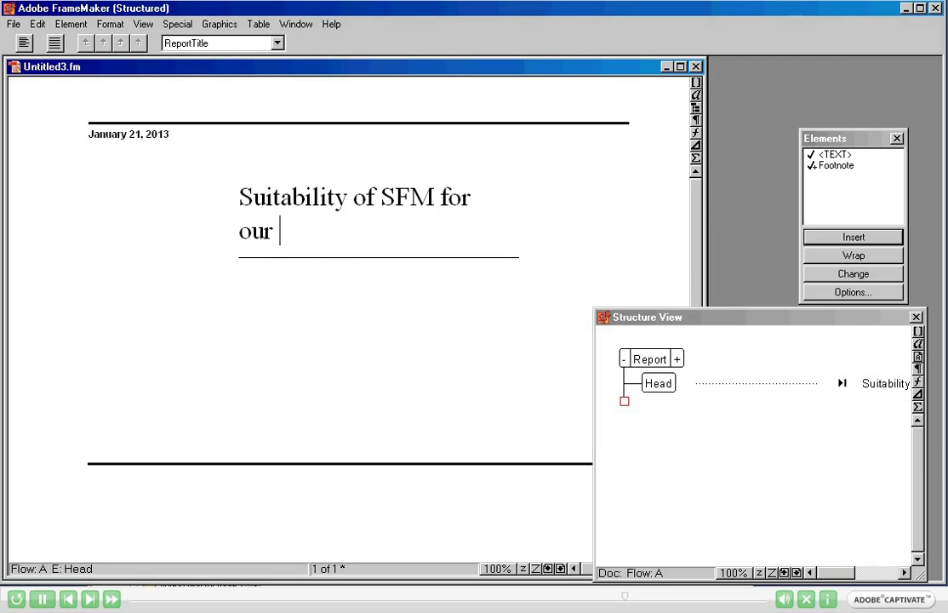
text(documents)
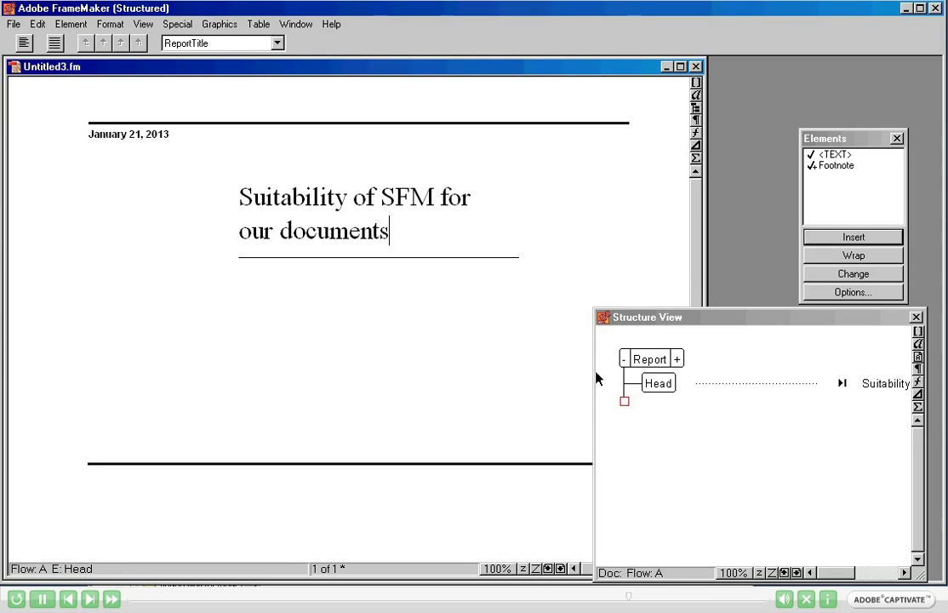
Place the insertion point after the Head element in the Structure View.
click(626, 395)
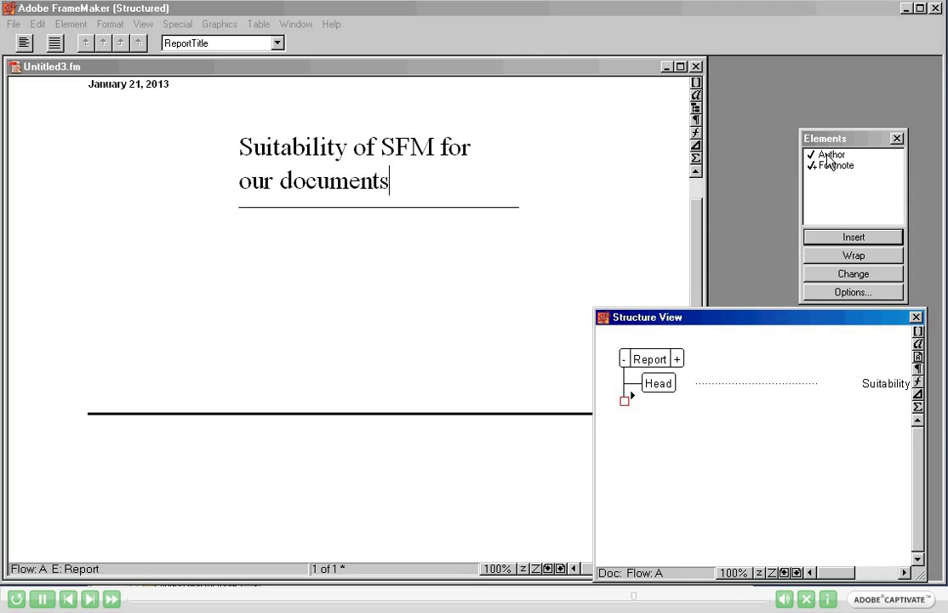
Add an Author element below the title containing the author's name, then move past it.
double_click(828, 156)
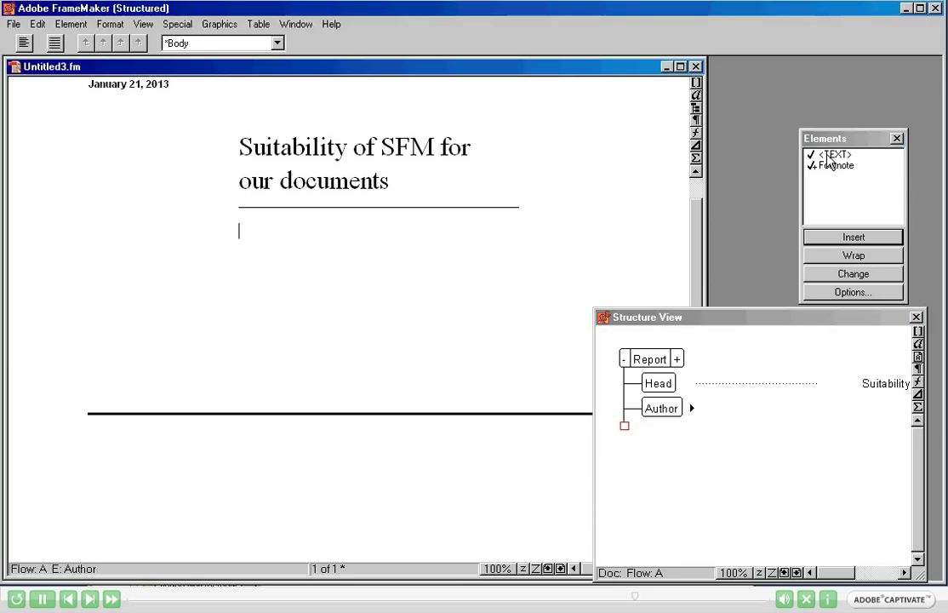
text(Mak Pandit)
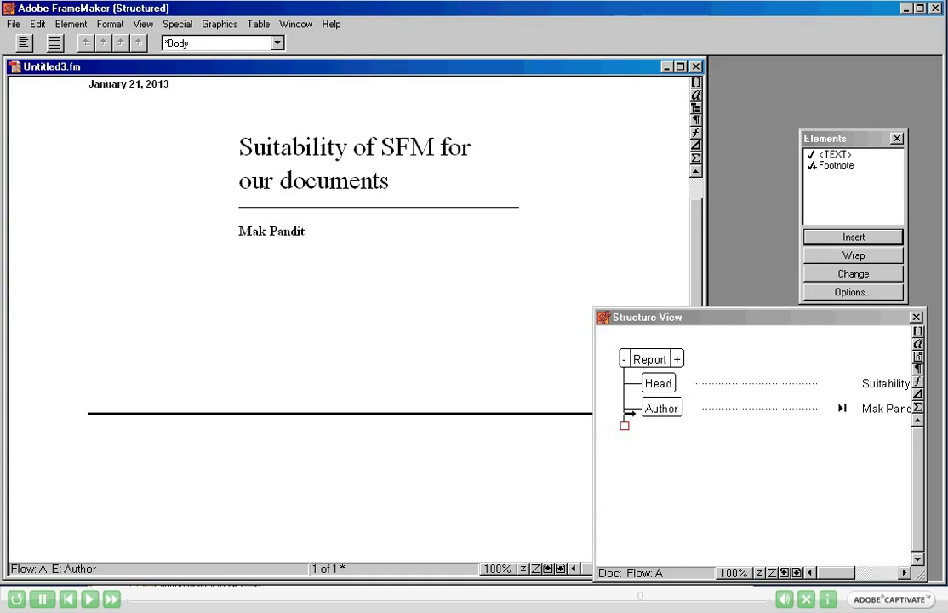
click(631, 418)
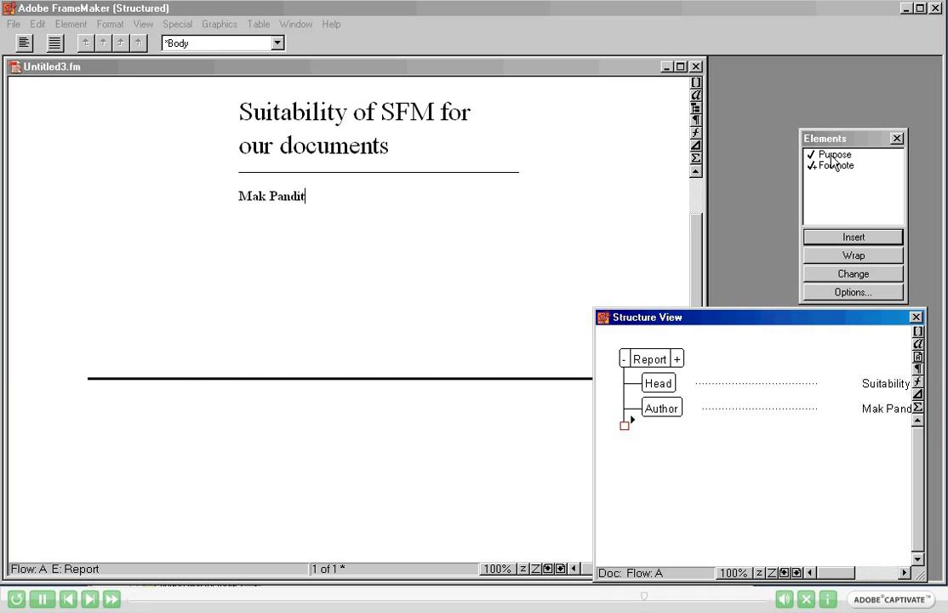
Insert a Purpose element reading 'To study if SFM is suitable for our requirements'.
click(833, 168)
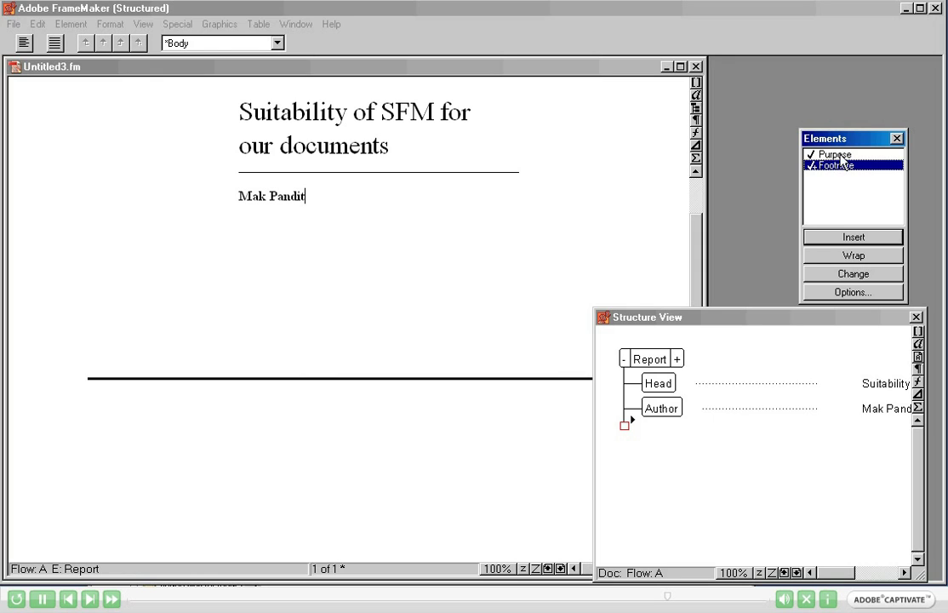
double_click(838, 155)
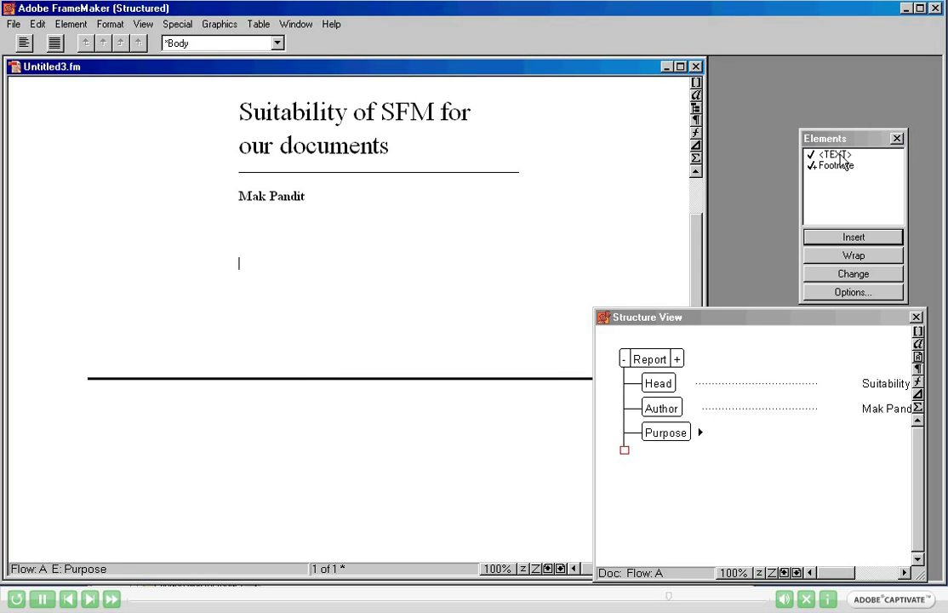
text(To study if SFM )
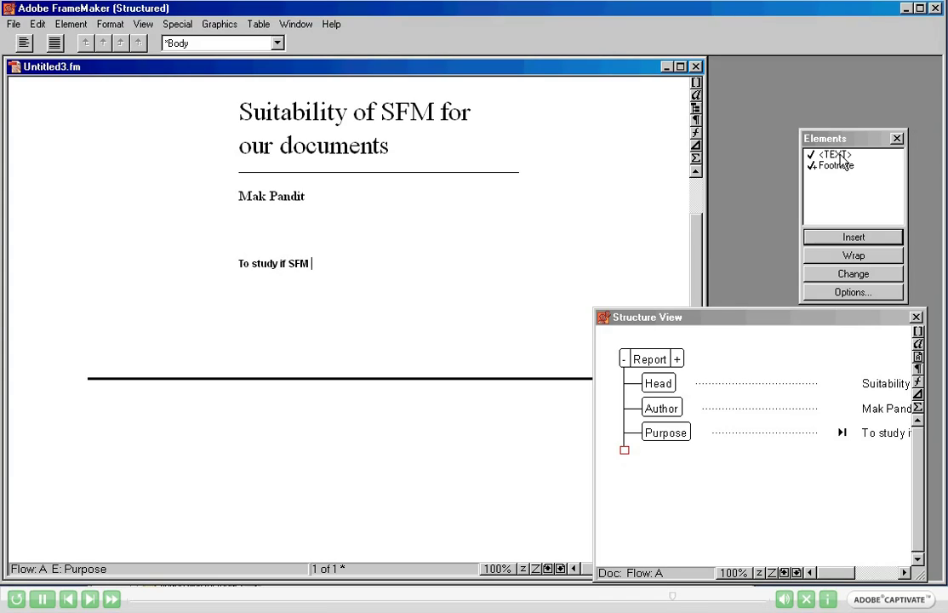
text(is suitable for our requirements)
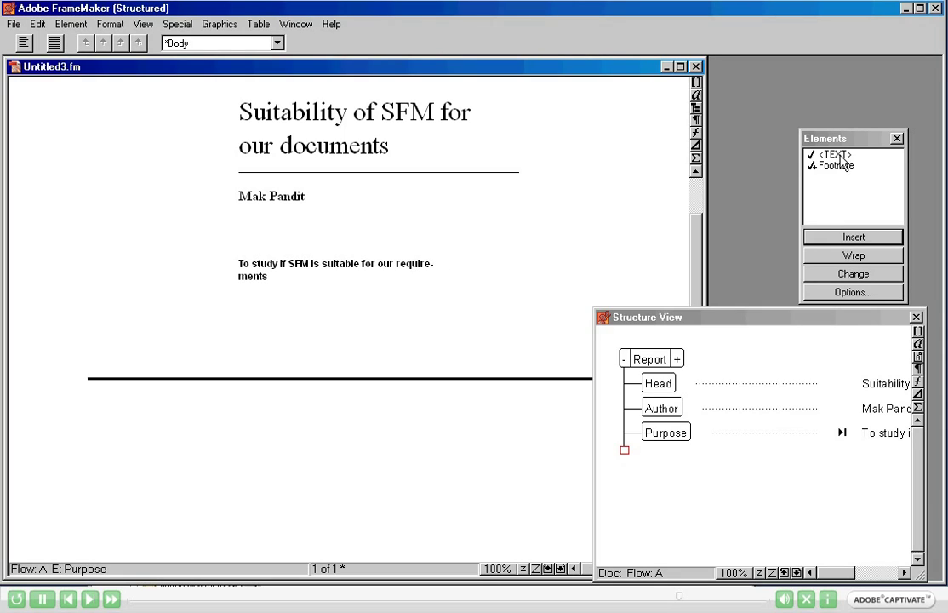
Add a Para after Purpose beginning 'We performed this study on January 18, 2013.'.
click(625, 447)
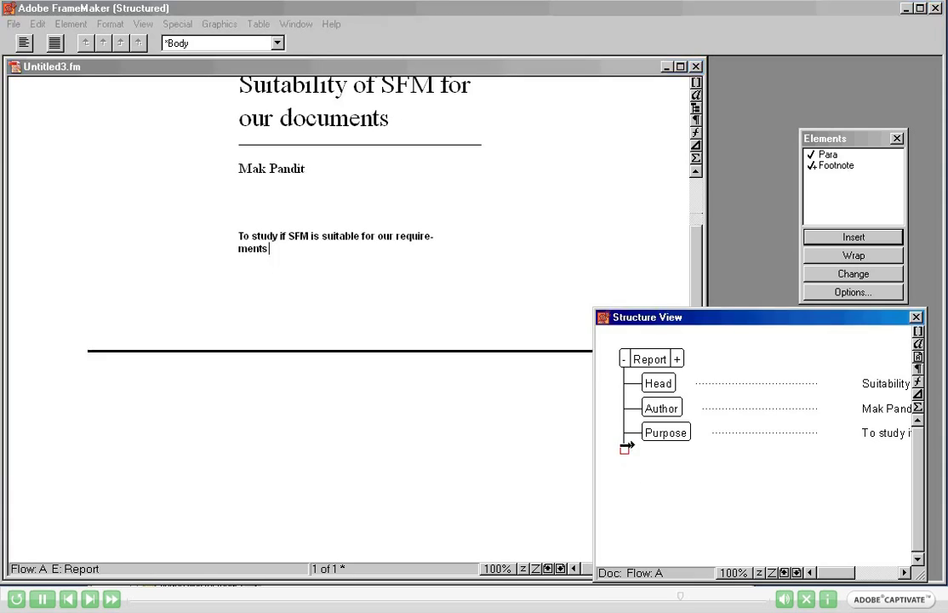
double_click(837, 158)
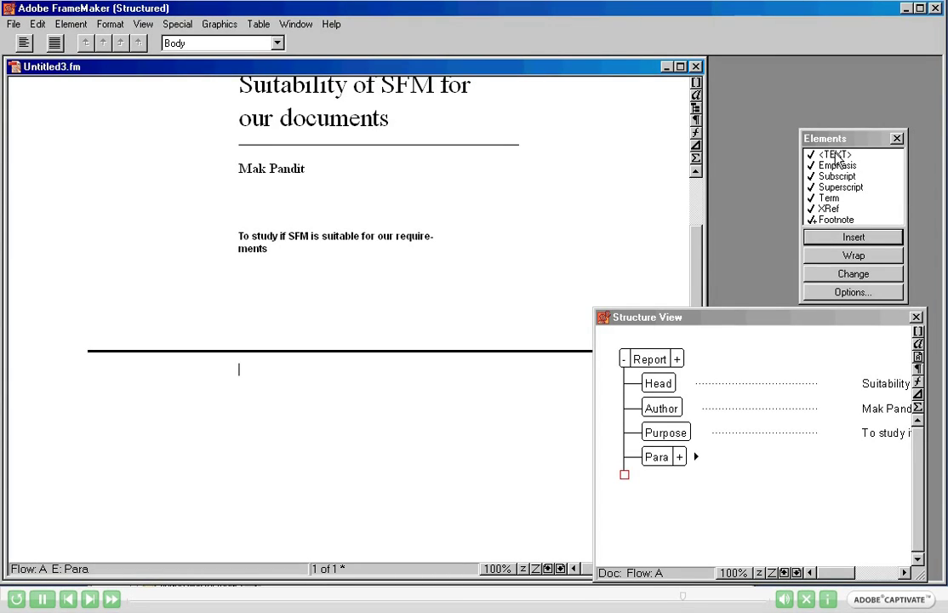
text(We performed th)
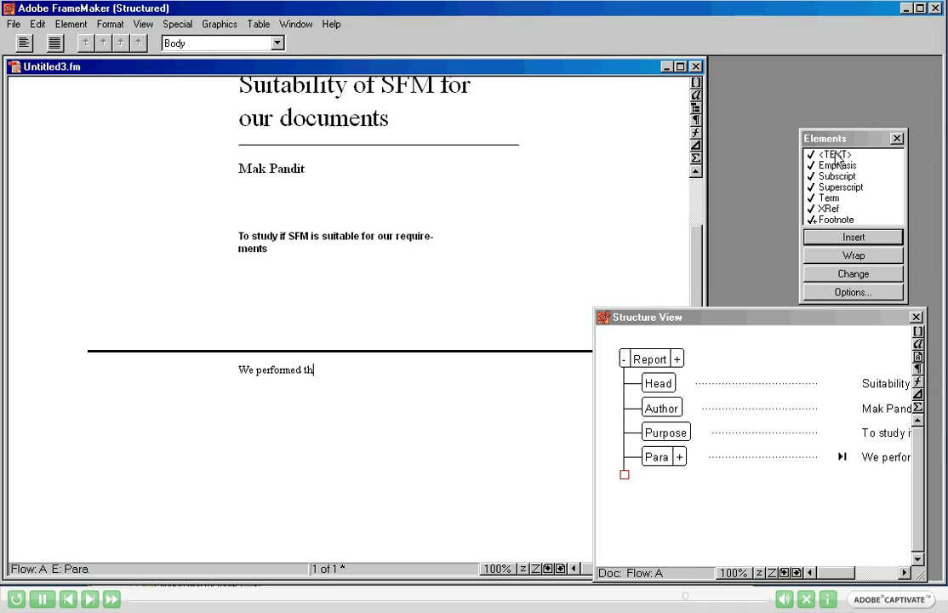
text(is study on Jan)
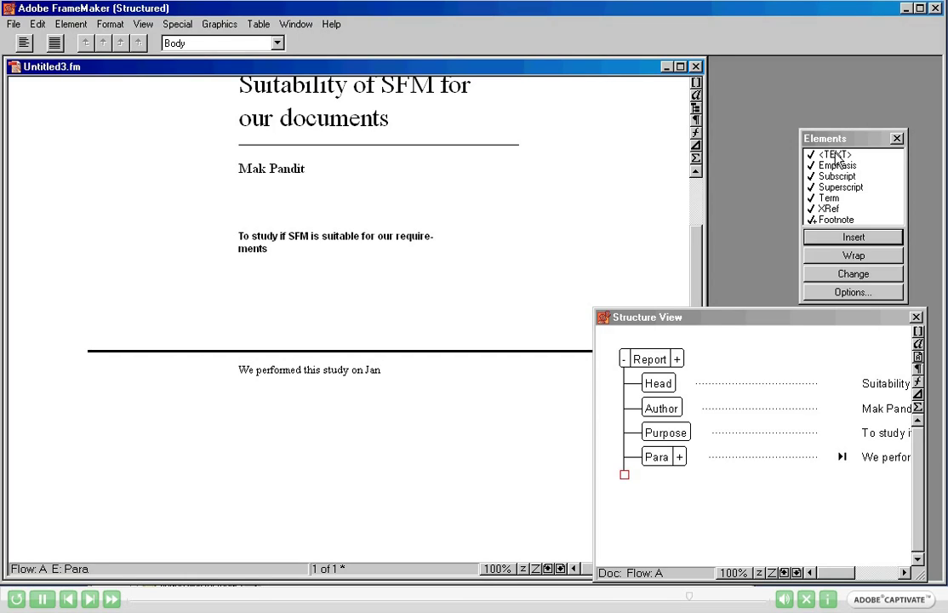
text(uary 18, 2013. Su)
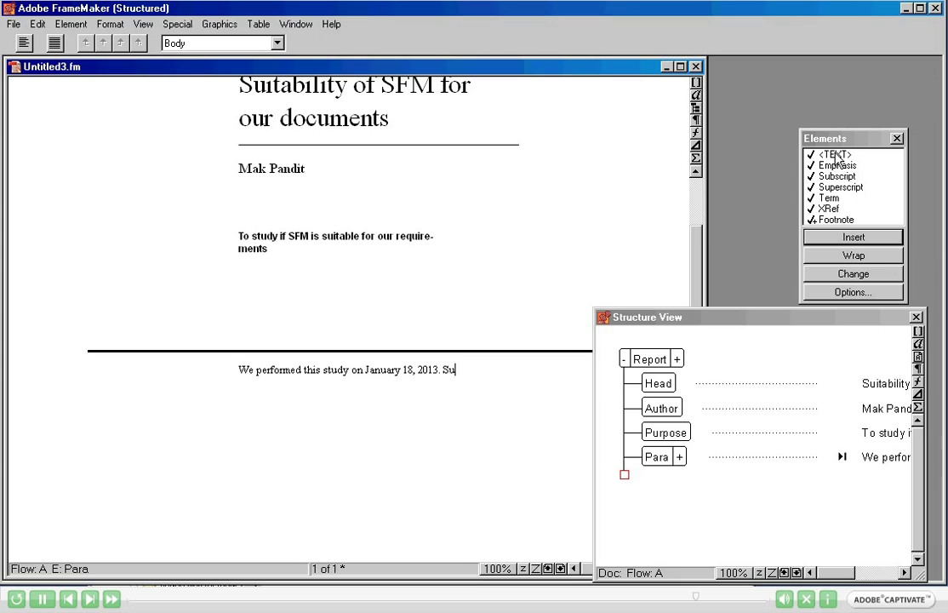
text(ring the study we found SFM to be suitable)
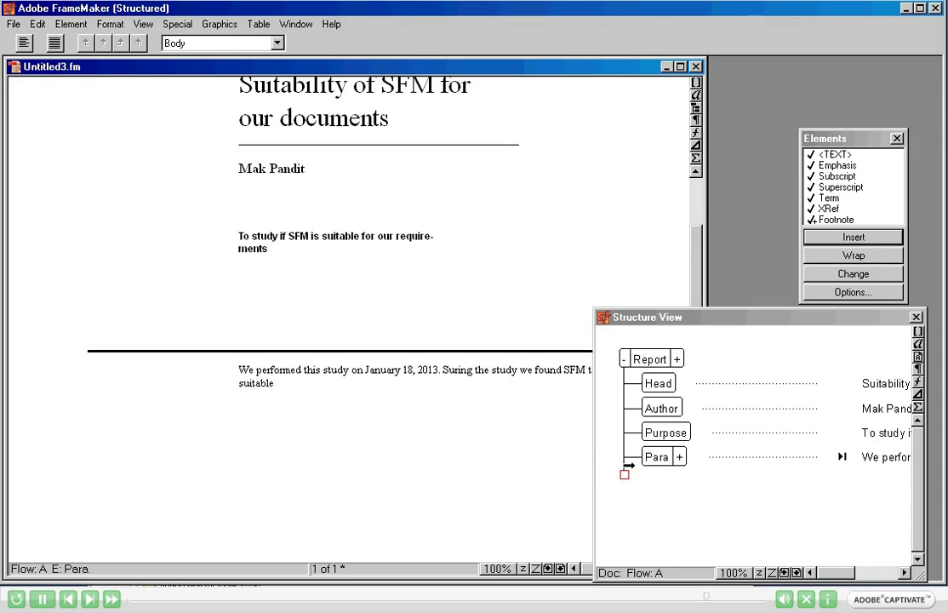
click(677, 491)
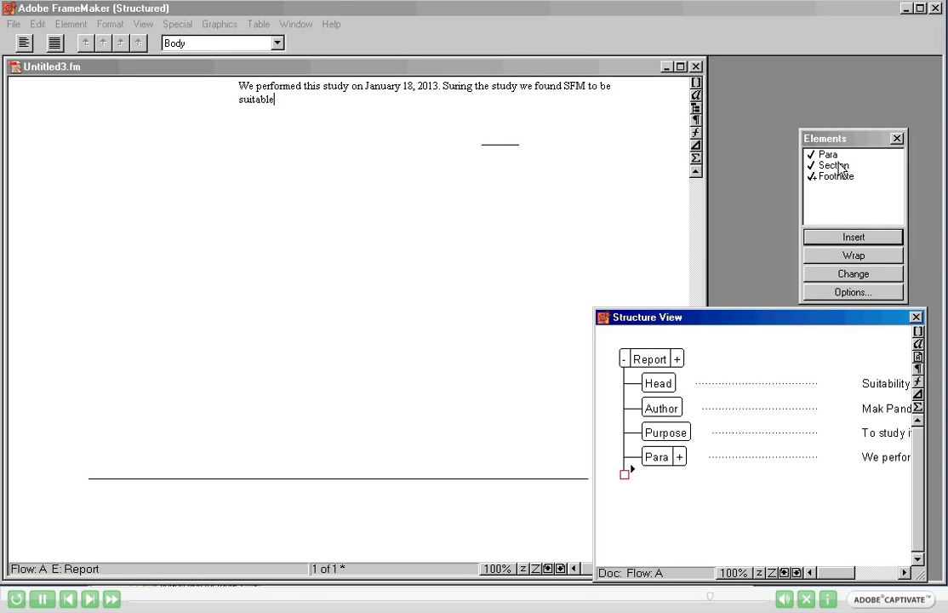
Insert Section 1.0 with the heading 'Capability to validate the elements'.
double_click(839, 166)
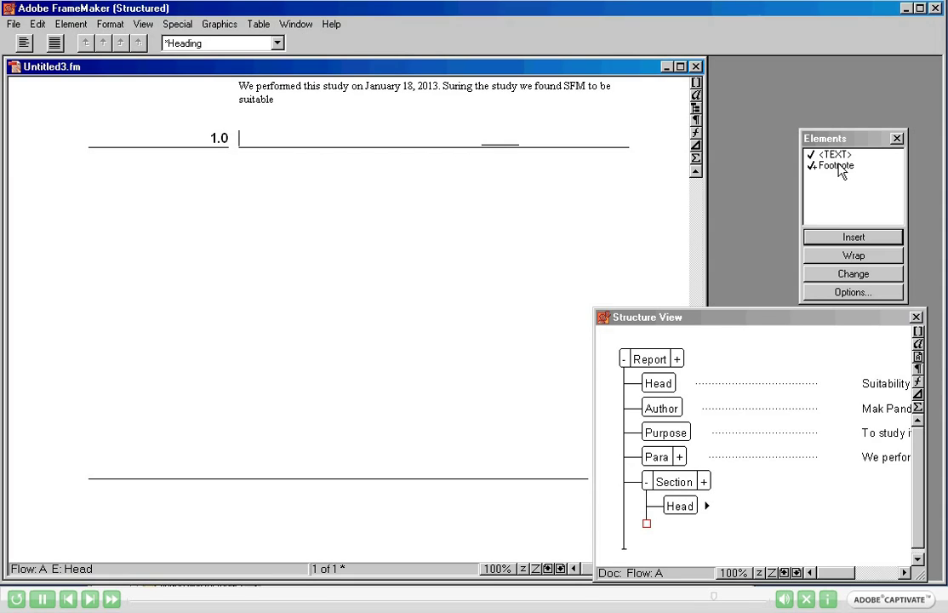
text(Capability to validate the)
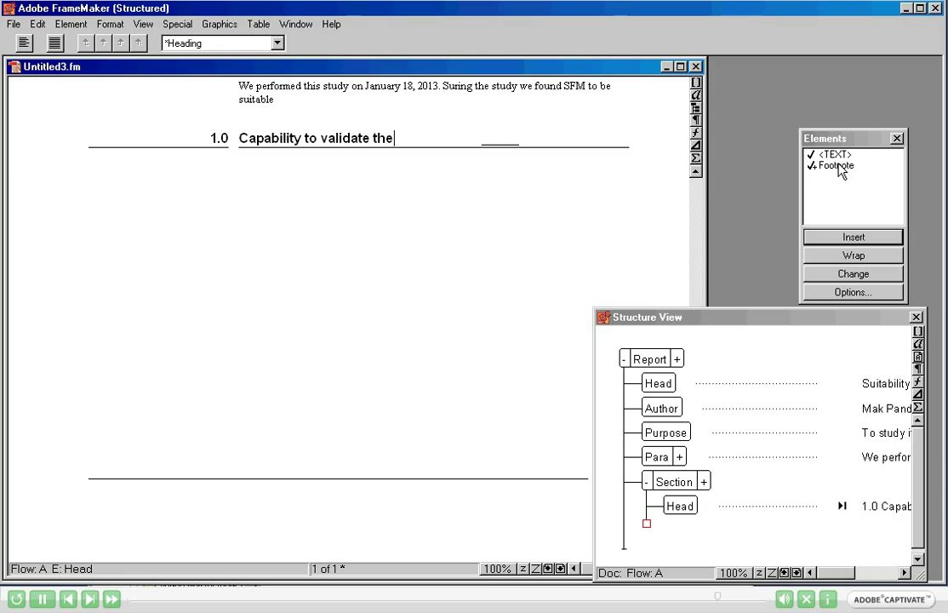
text( elements)
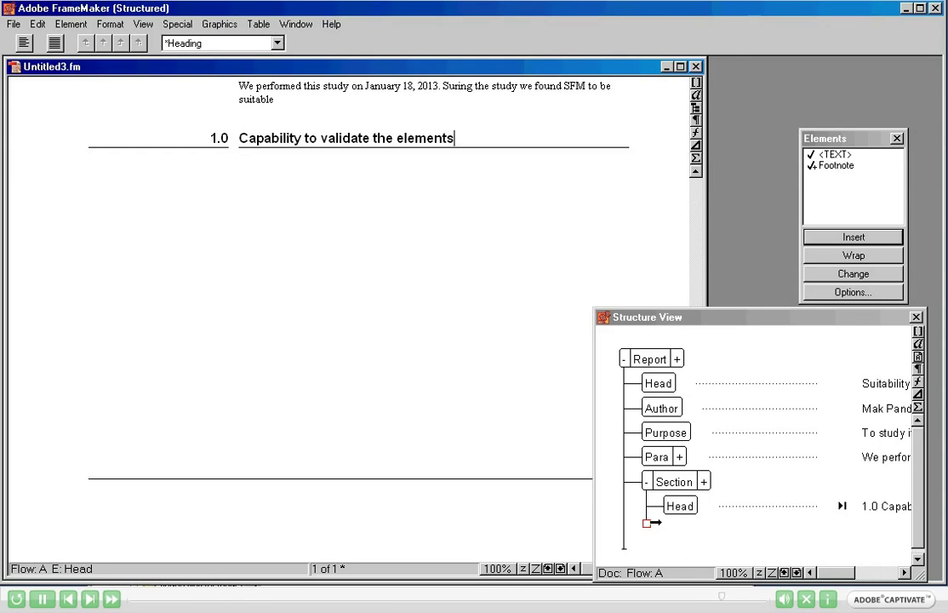
click(649, 522)
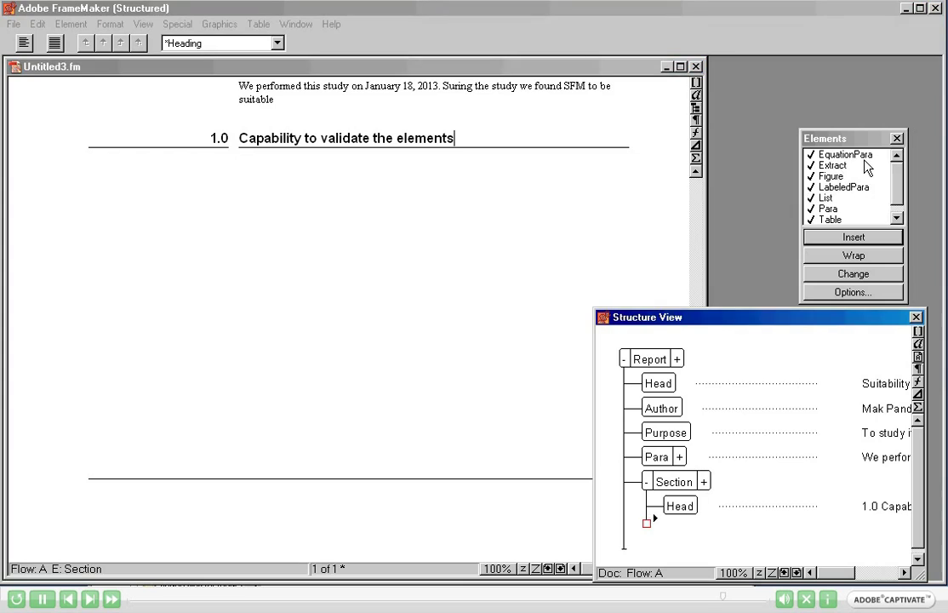
click(852, 211)
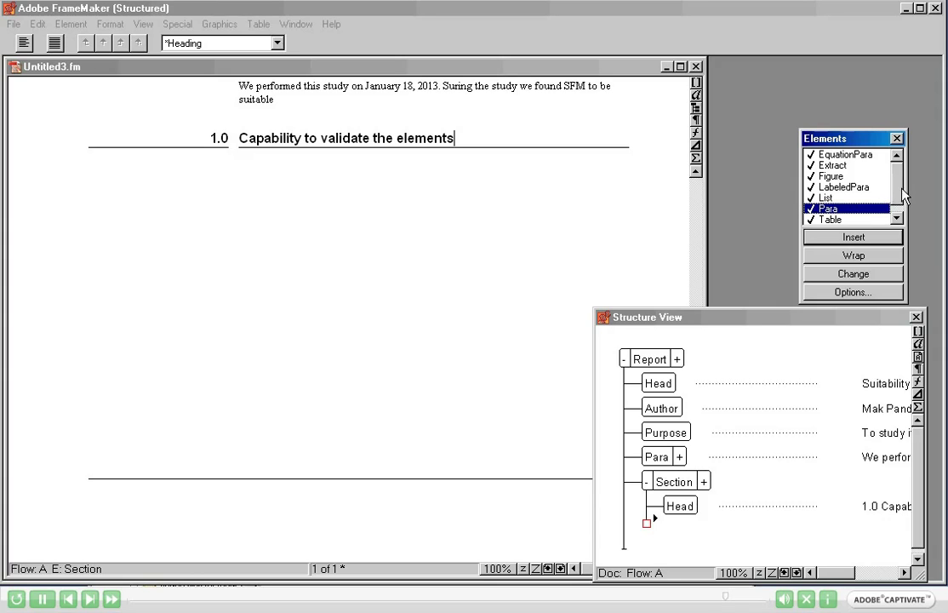
drag(902, 196, 900, 200)
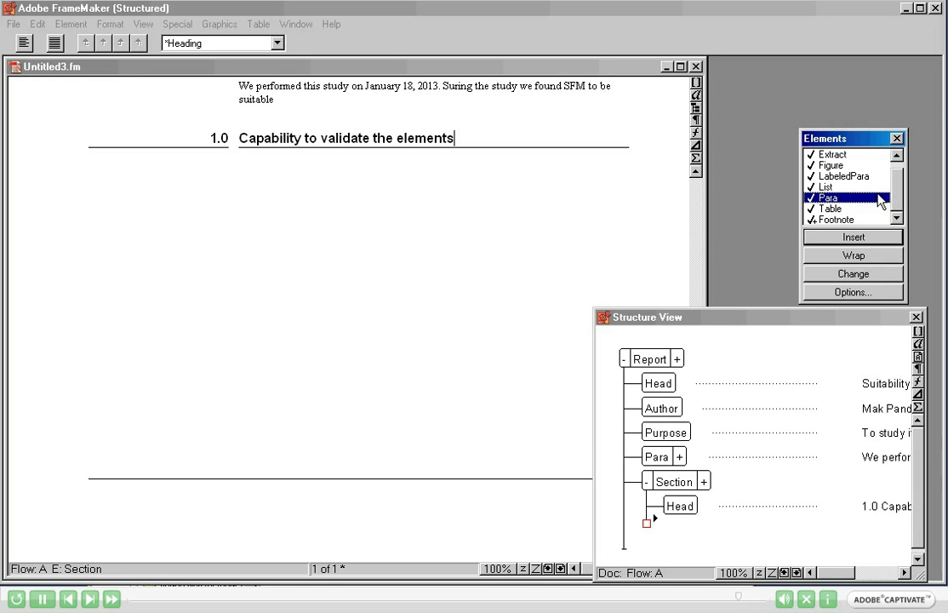
Add a Para under section 1.0: 'SFM allows users to validate the documents to ensure that the structure is valid.'.
double_click(881, 201)
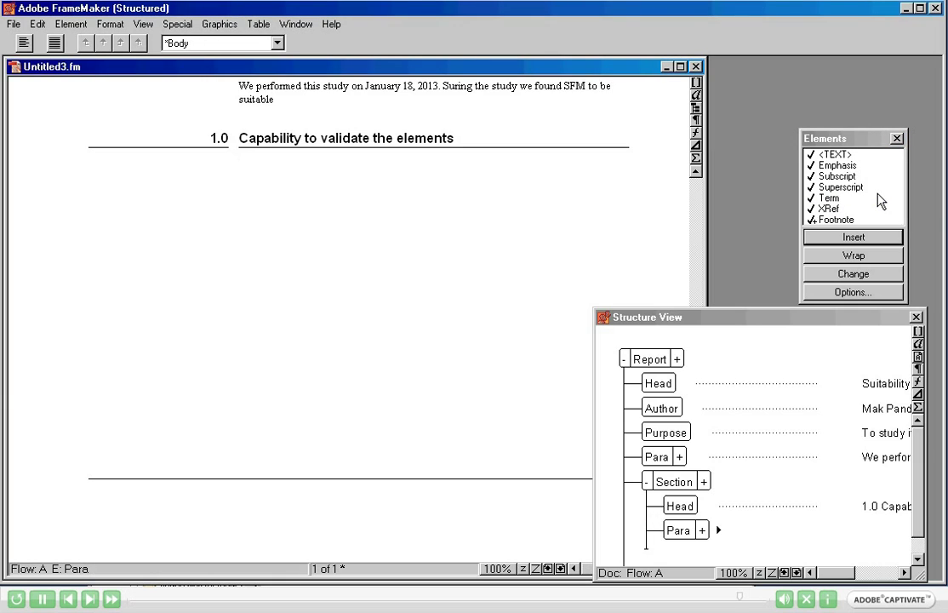
text(SFM )
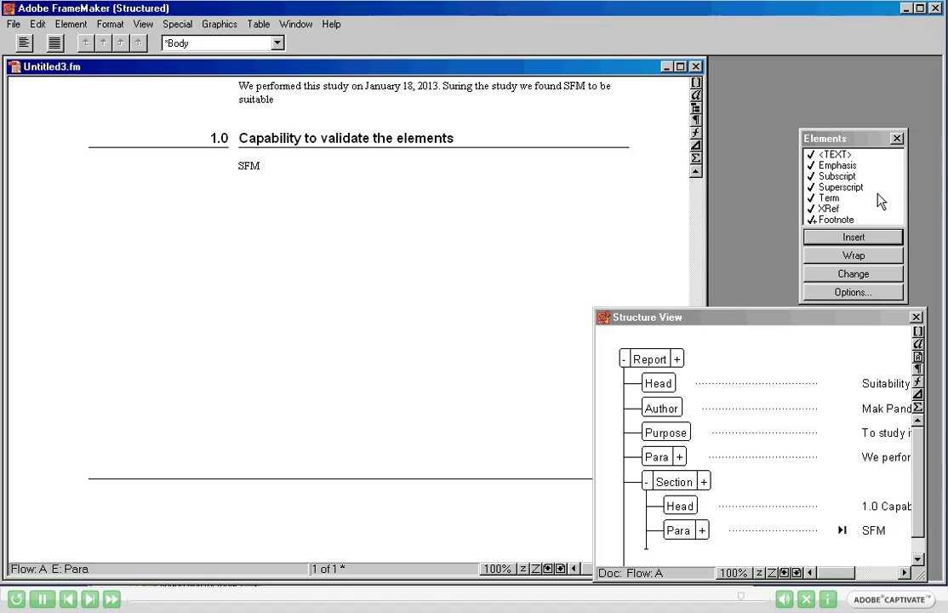
text(a)
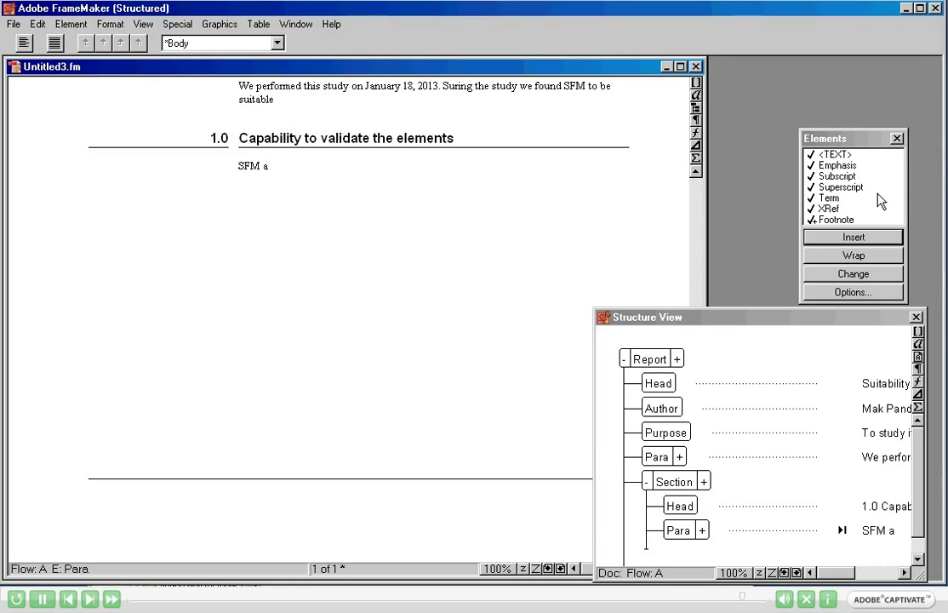
text(llows users to)
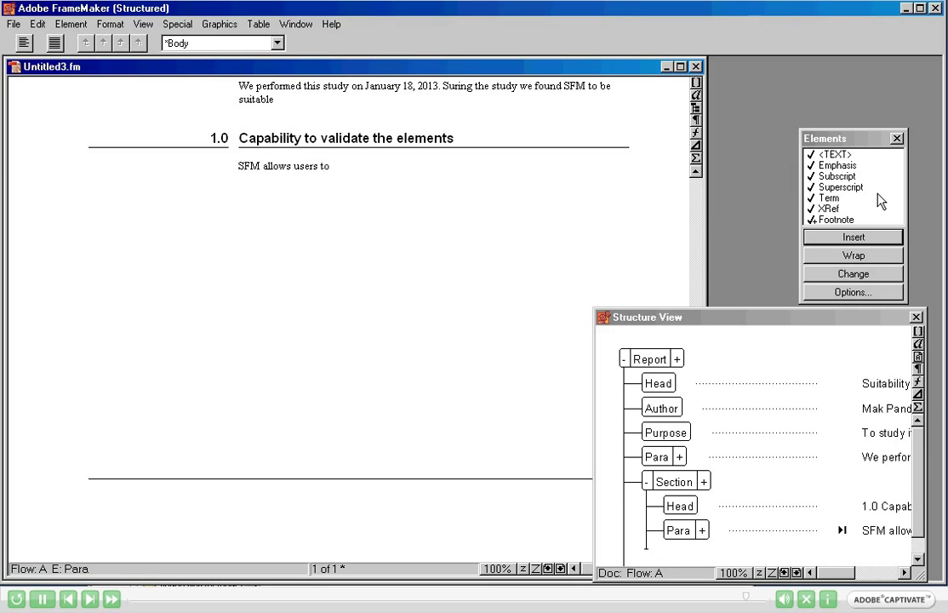
text( validate the documents)
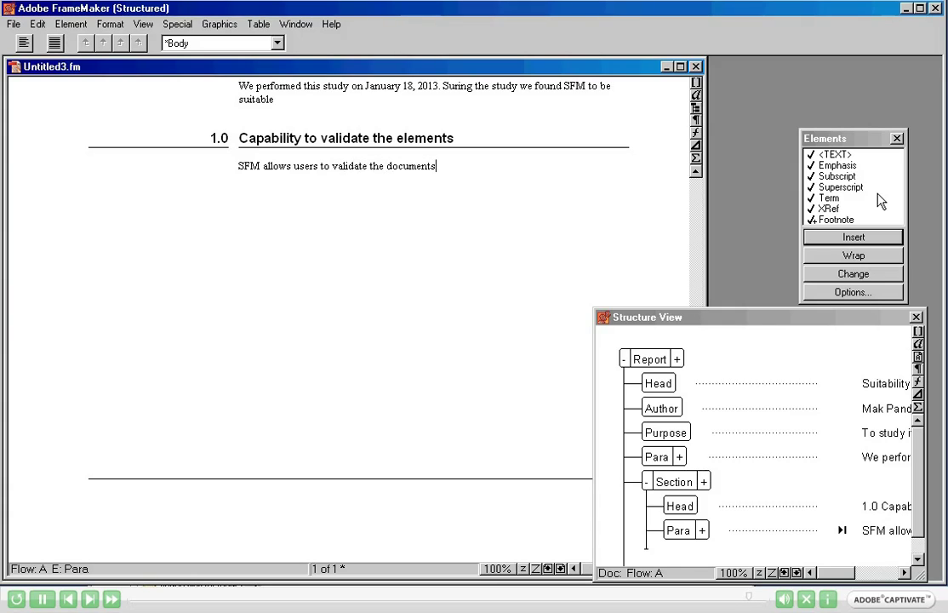
text( to ensure that t)
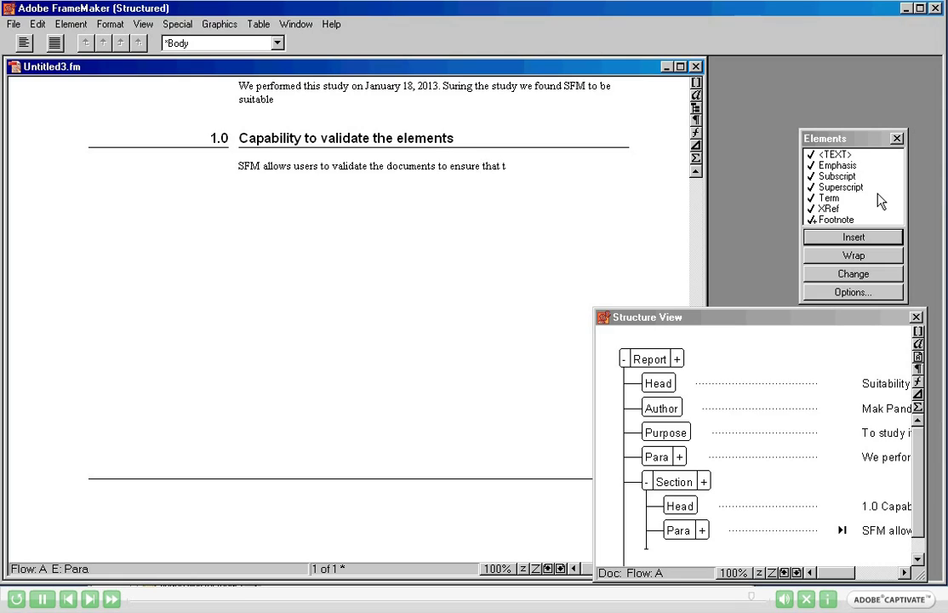
text(he structure is vali)
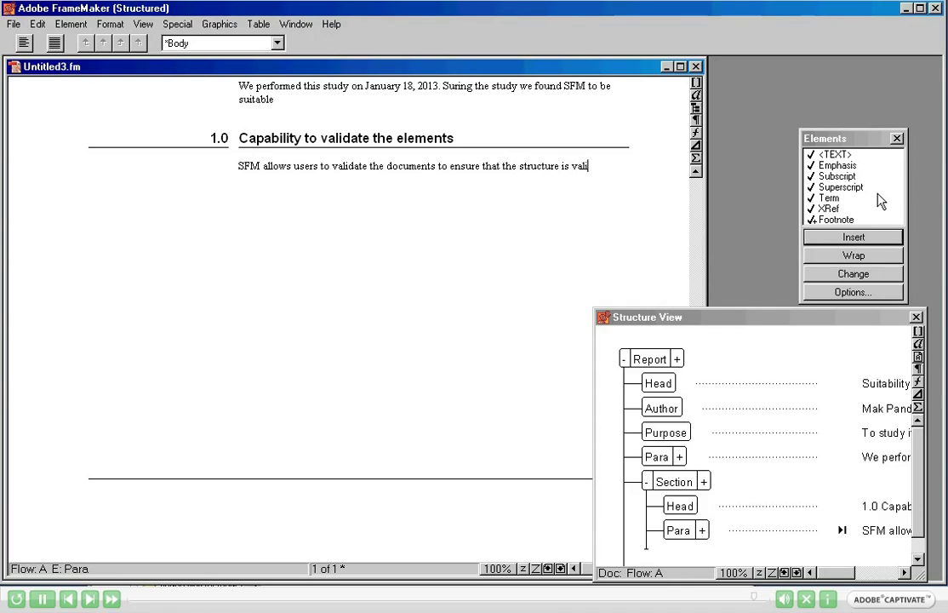
text(d.)
click(921, 476)
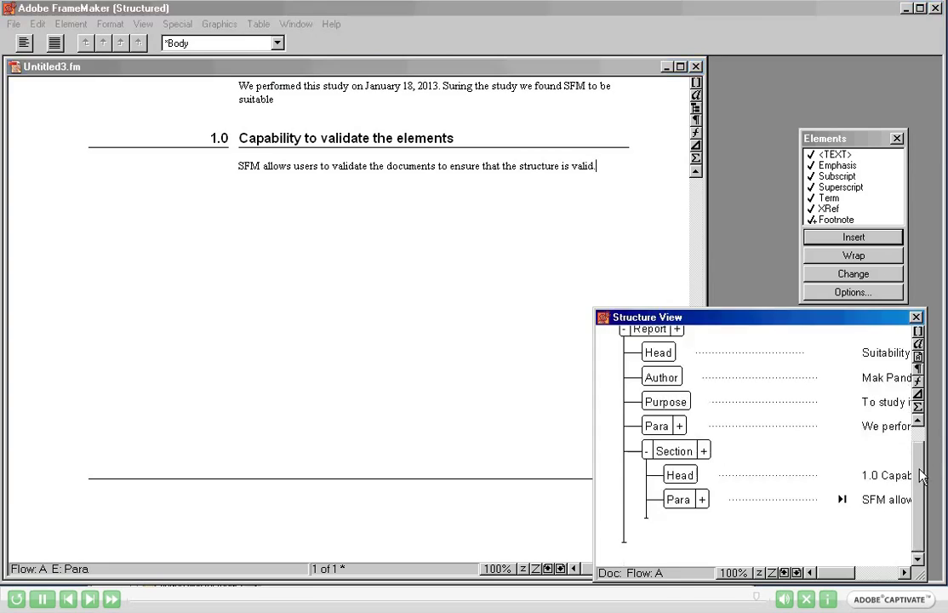